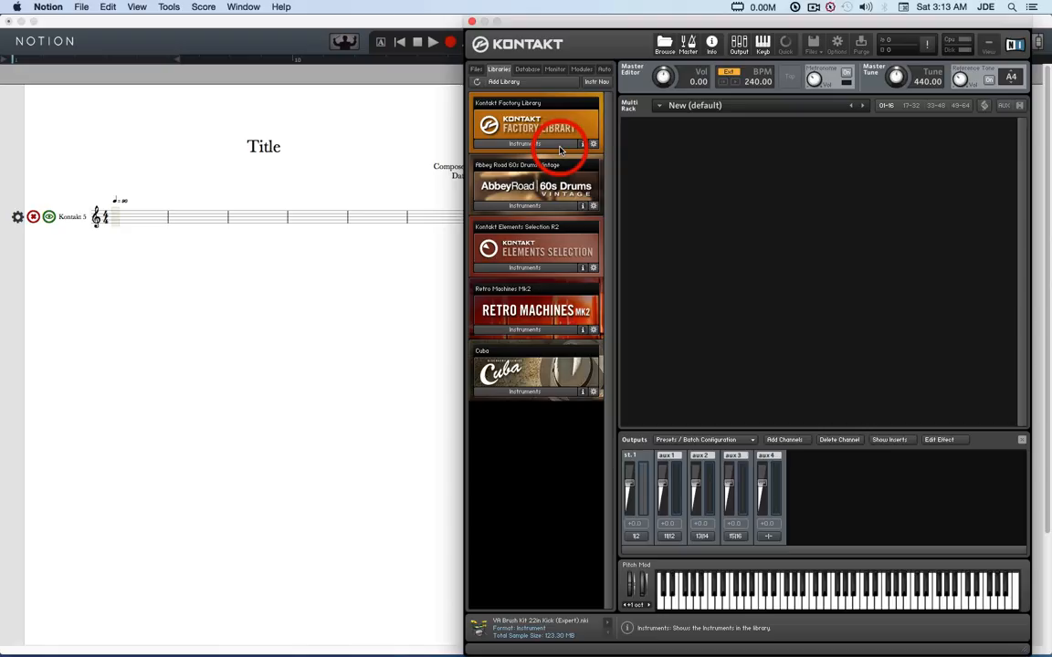
- Load the Alto Saxophone and Baritone Saxophone from the Kontakt Factory Library horns and collapse both instruments in the rack
click(558, 144)
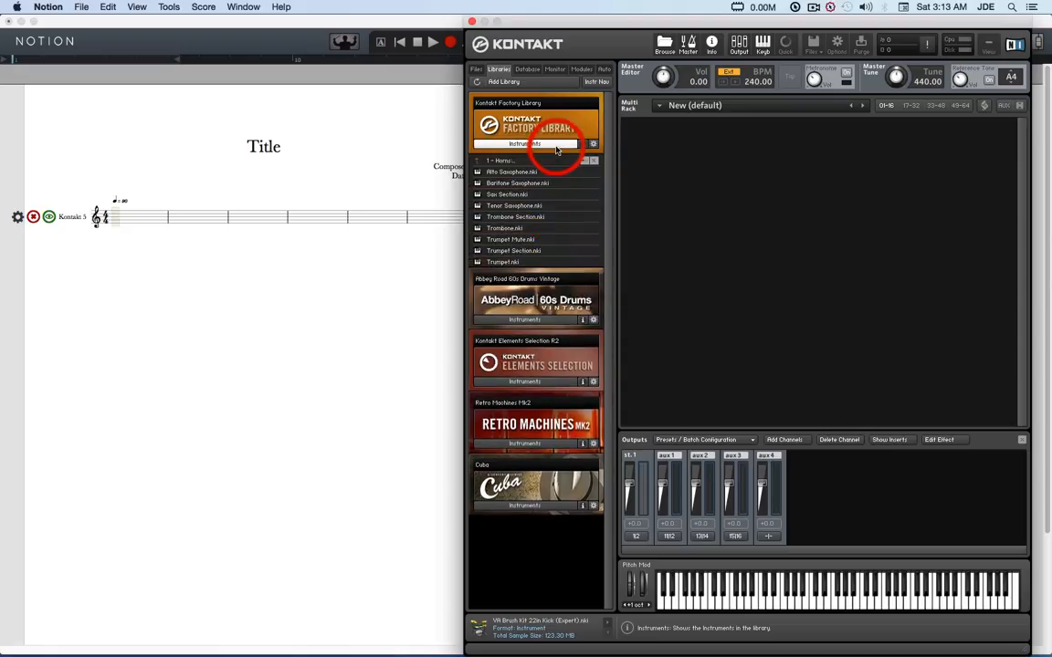
double_click(522, 173)
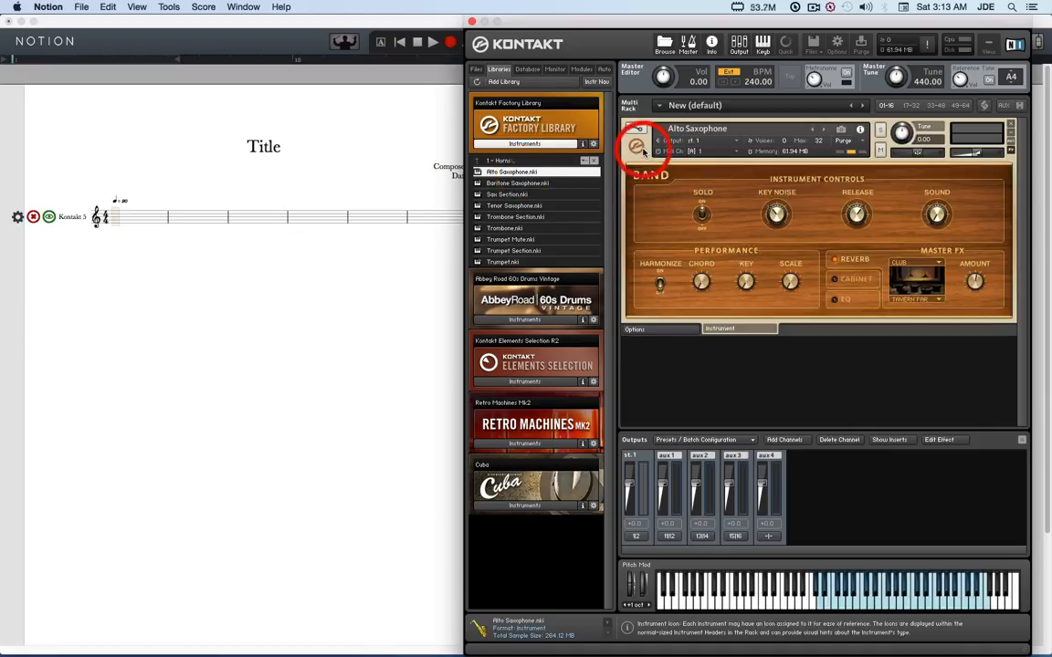
click(636, 145)
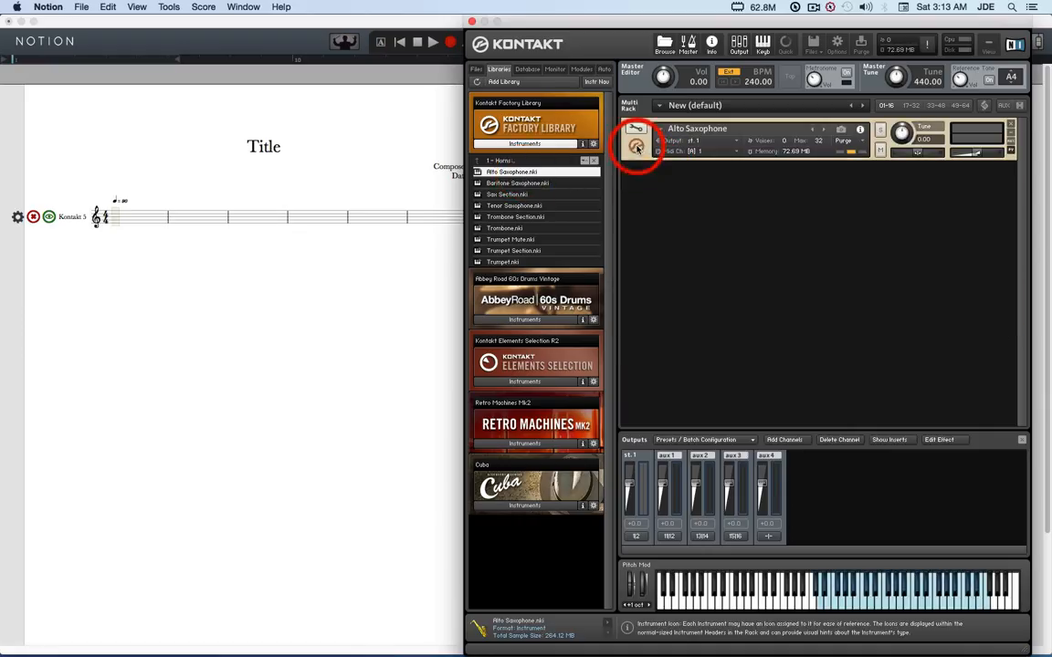
click(527, 184)
double_click(528, 183)
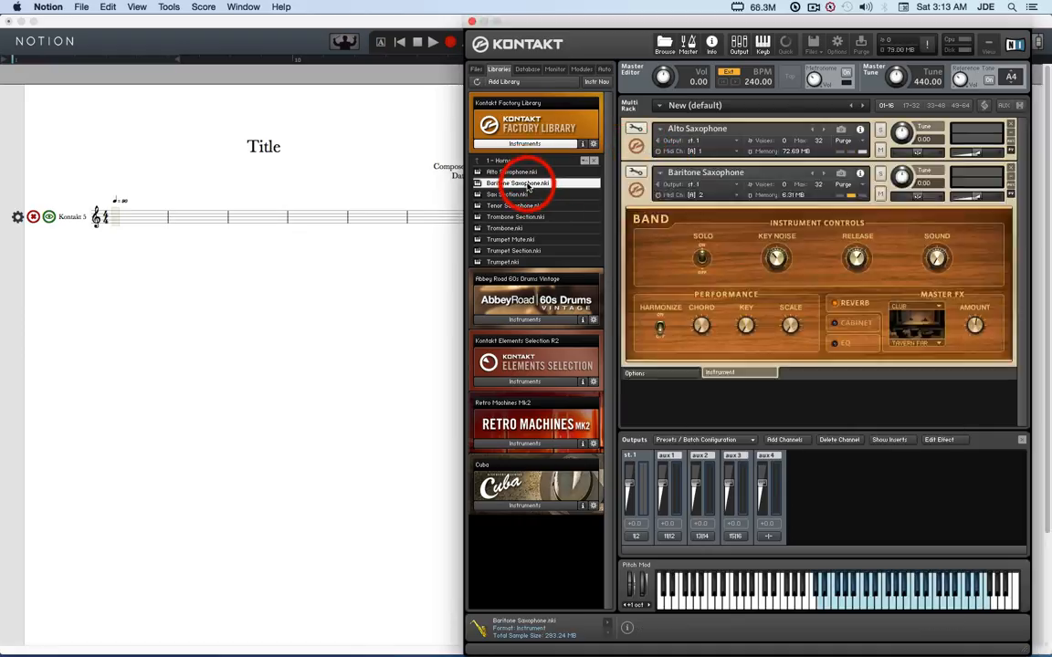
click(633, 189)
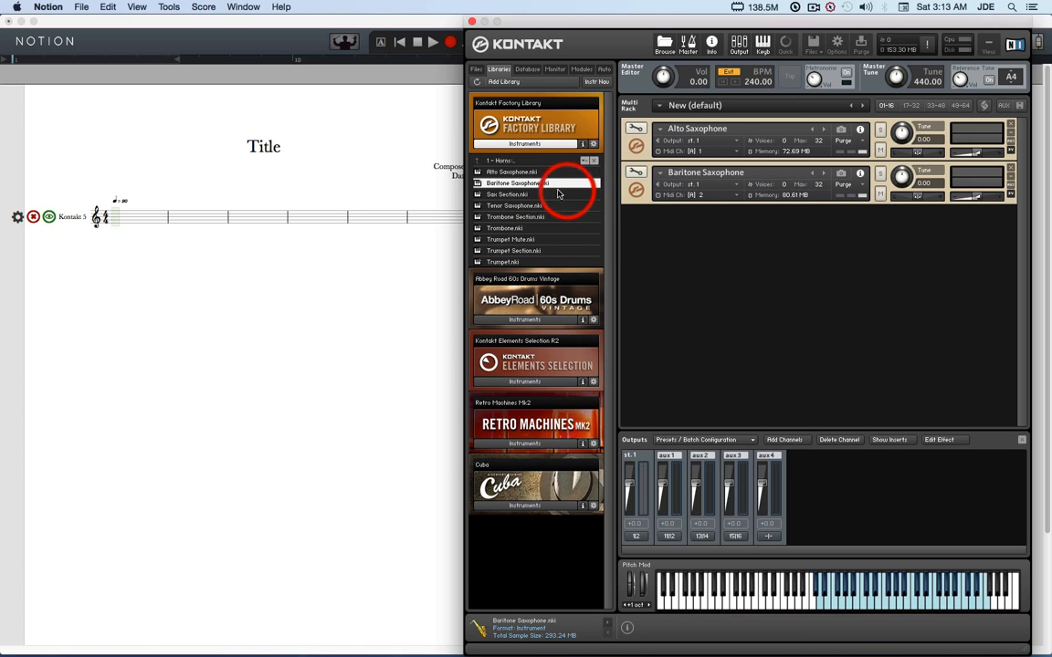
- Load the Tenor Saxophone and Trombone from the same horns list into the rack and collapse both instruments
click(513, 206)
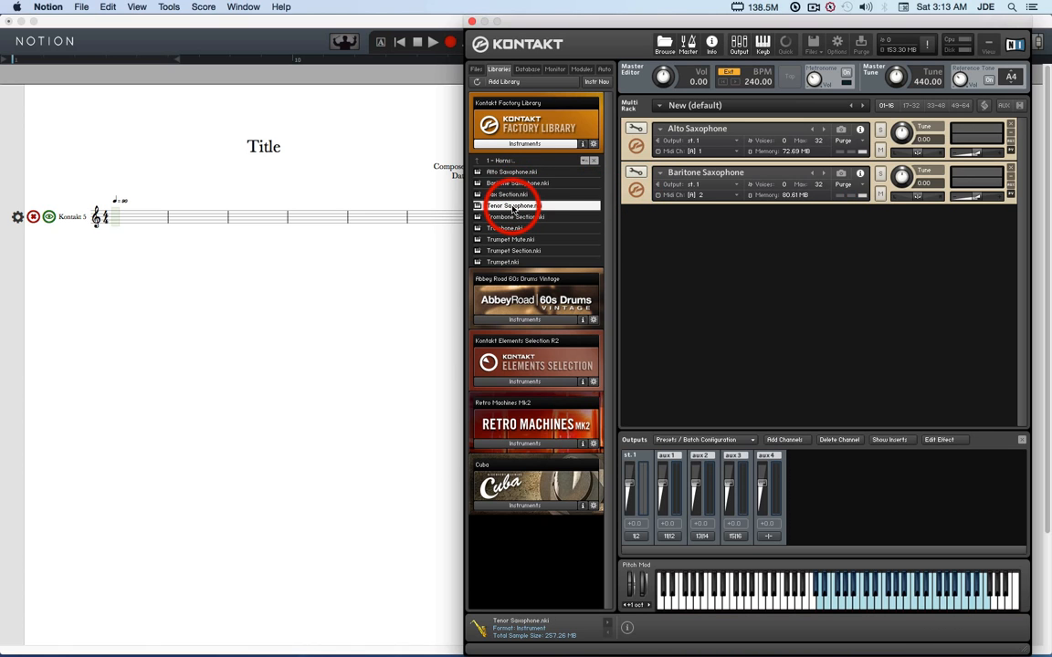
double_click(514, 207)
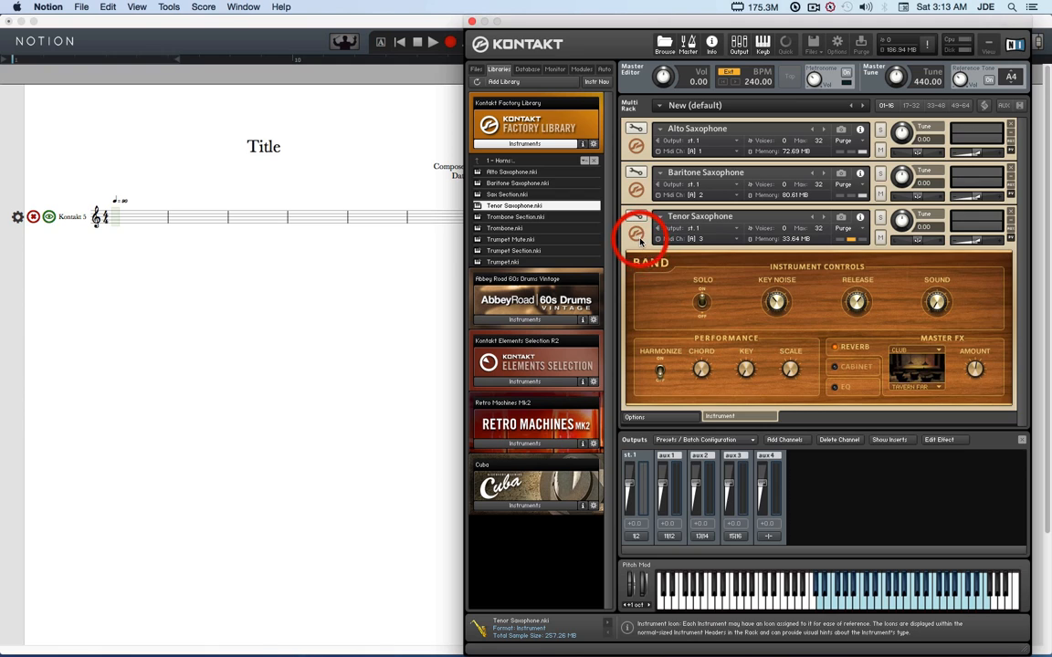
click(635, 233)
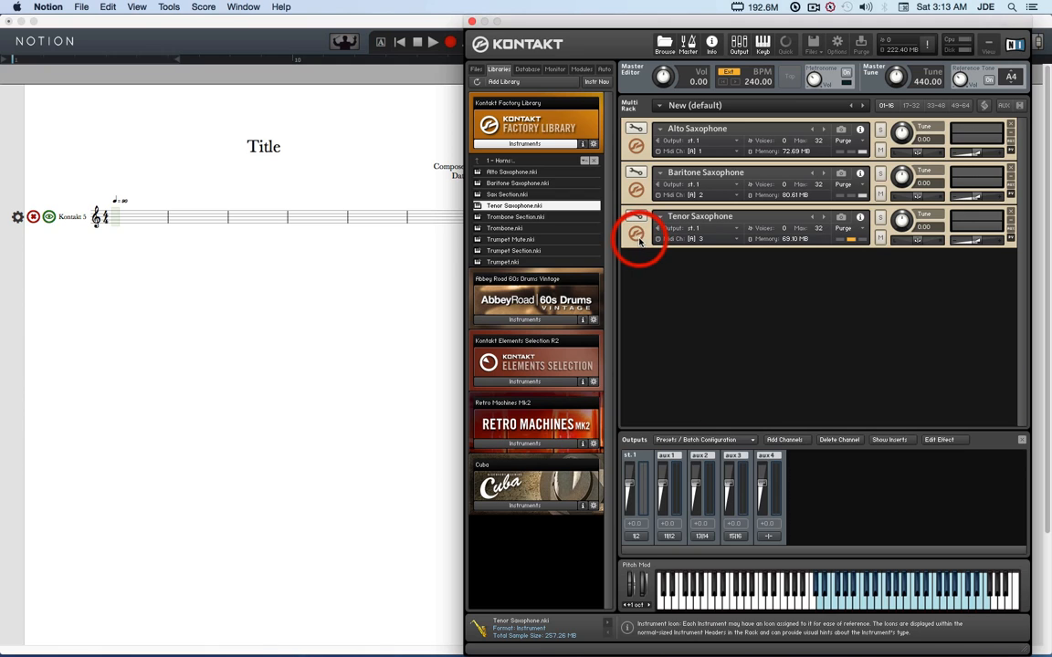
double_click(514, 229)
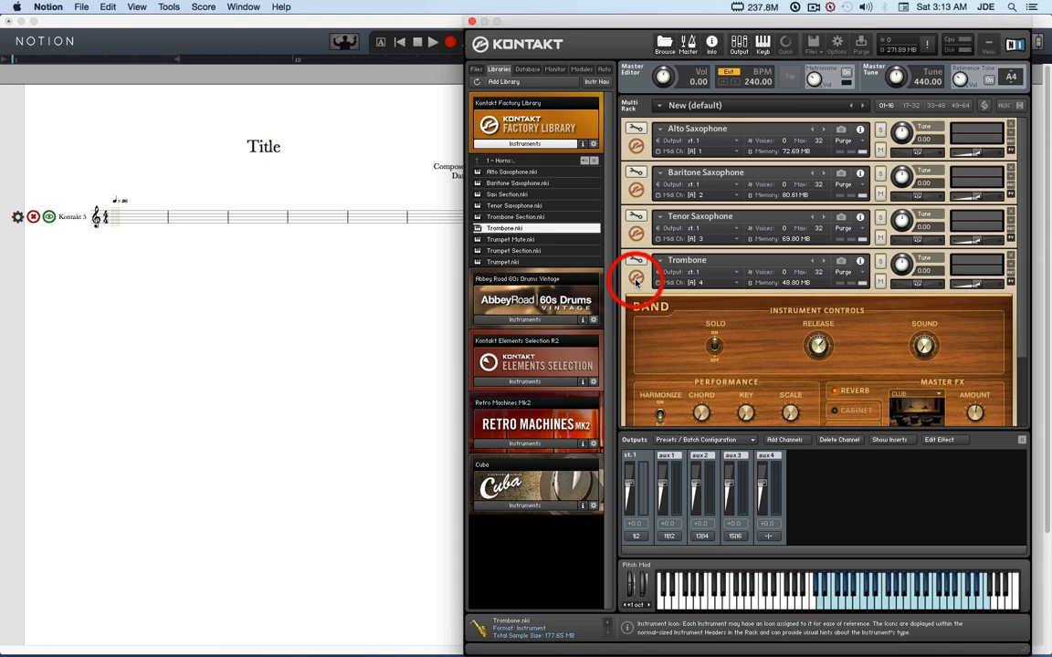
click(637, 278)
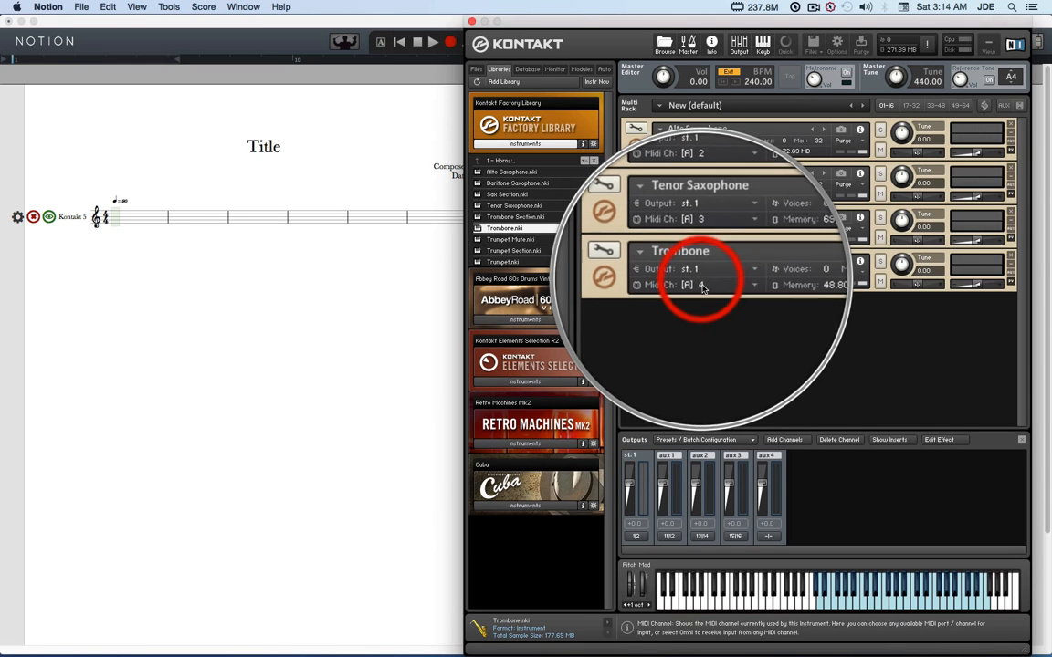
- Add three two-channel outputs and route st.2 to Kt. aux 1 [1] and Kt. aux 1 [2]
click(783, 441)
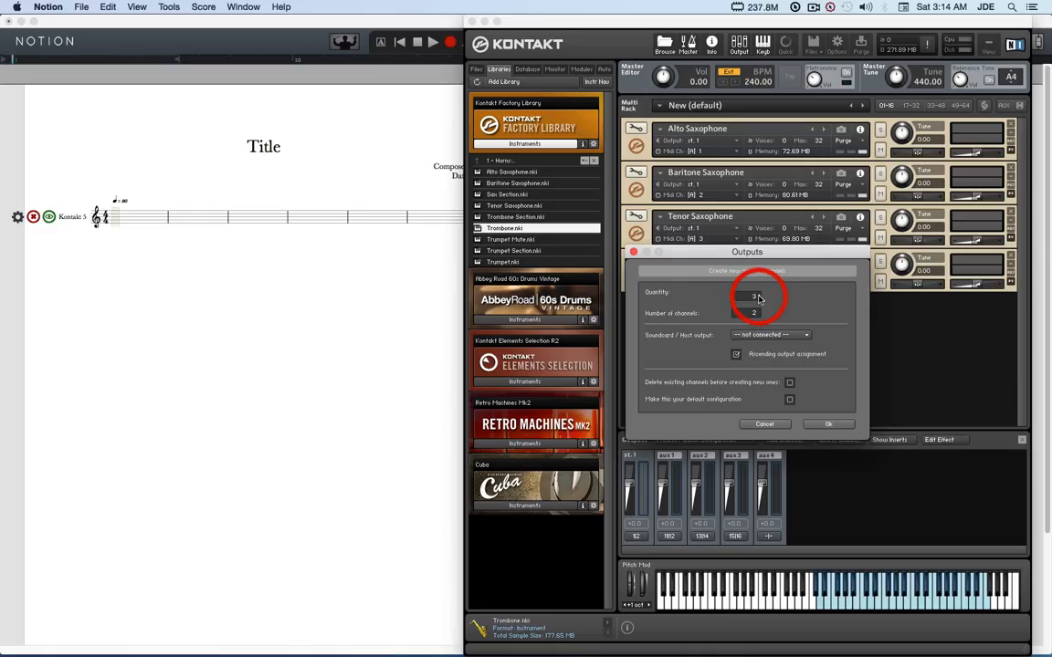
click(828, 424)
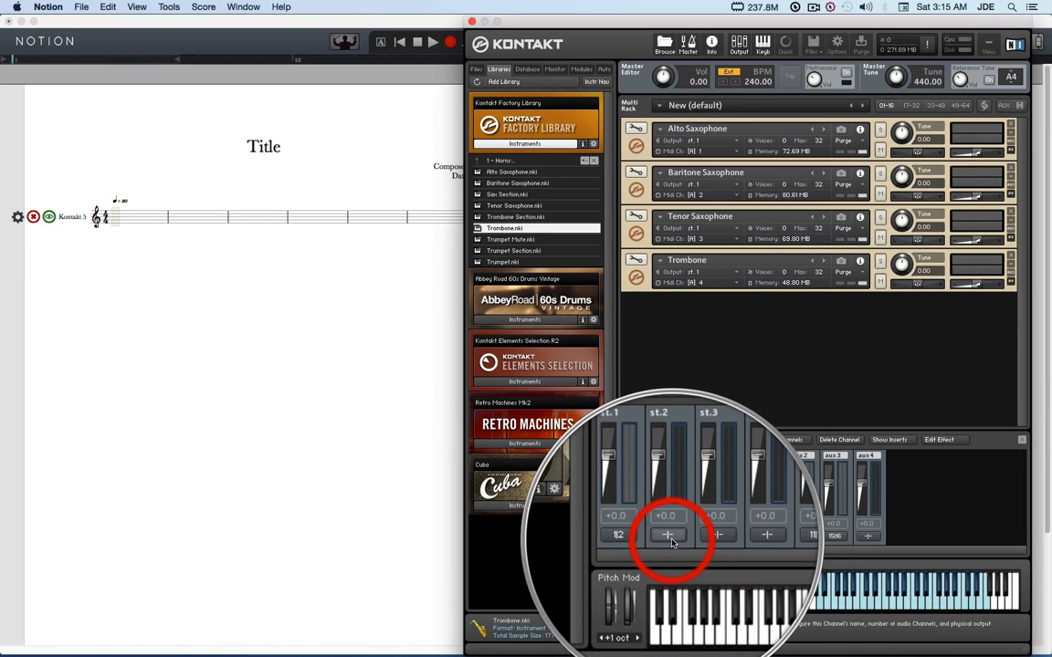
click(670, 537)
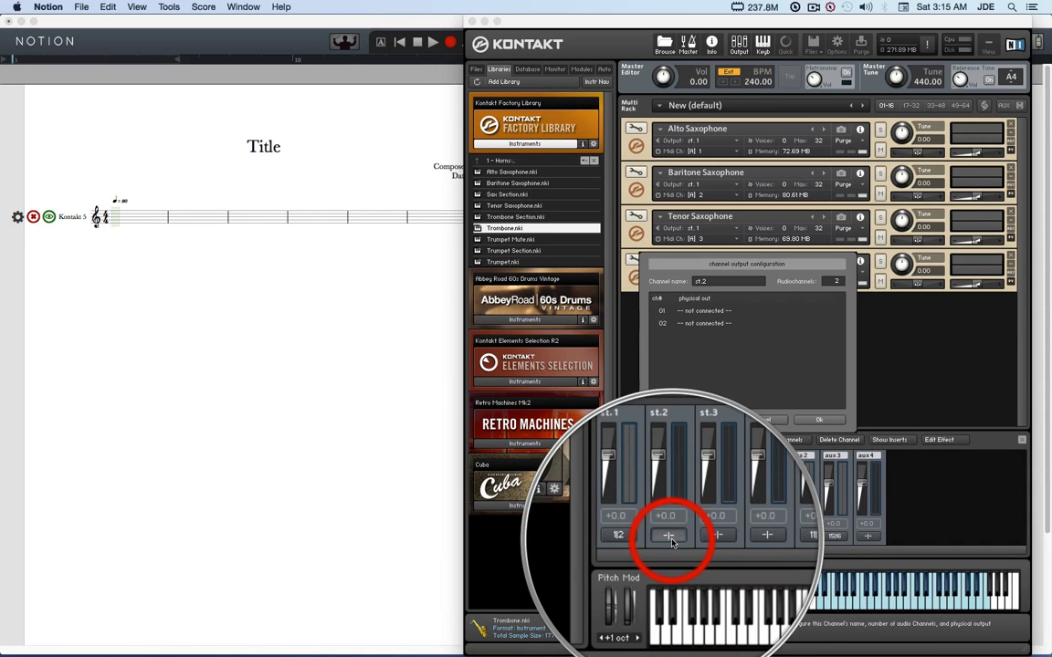
click(714, 315)
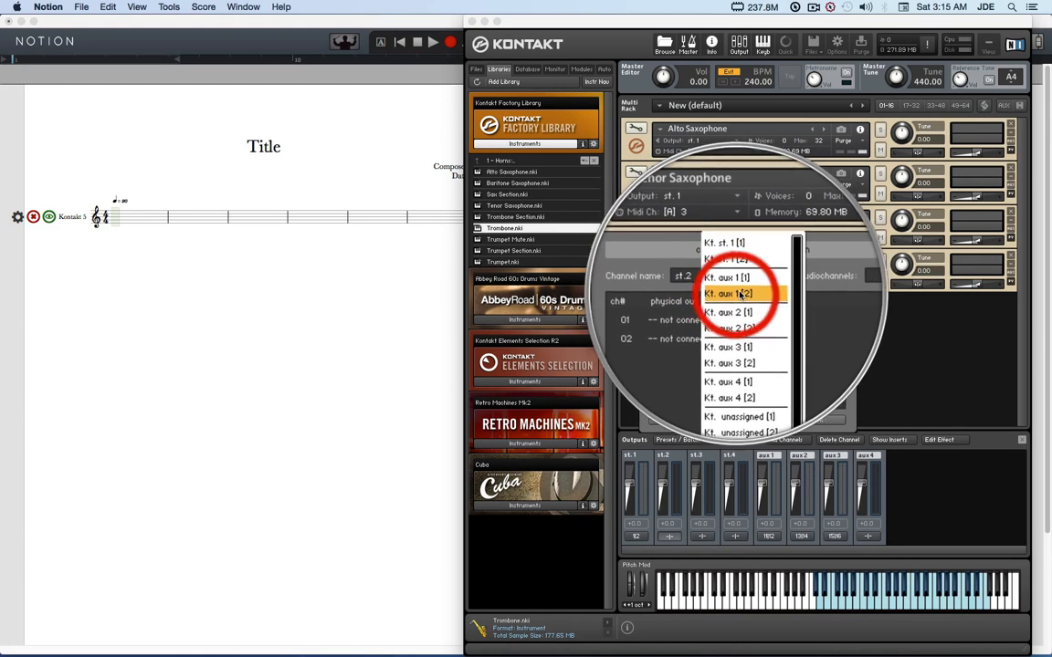
click(733, 285)
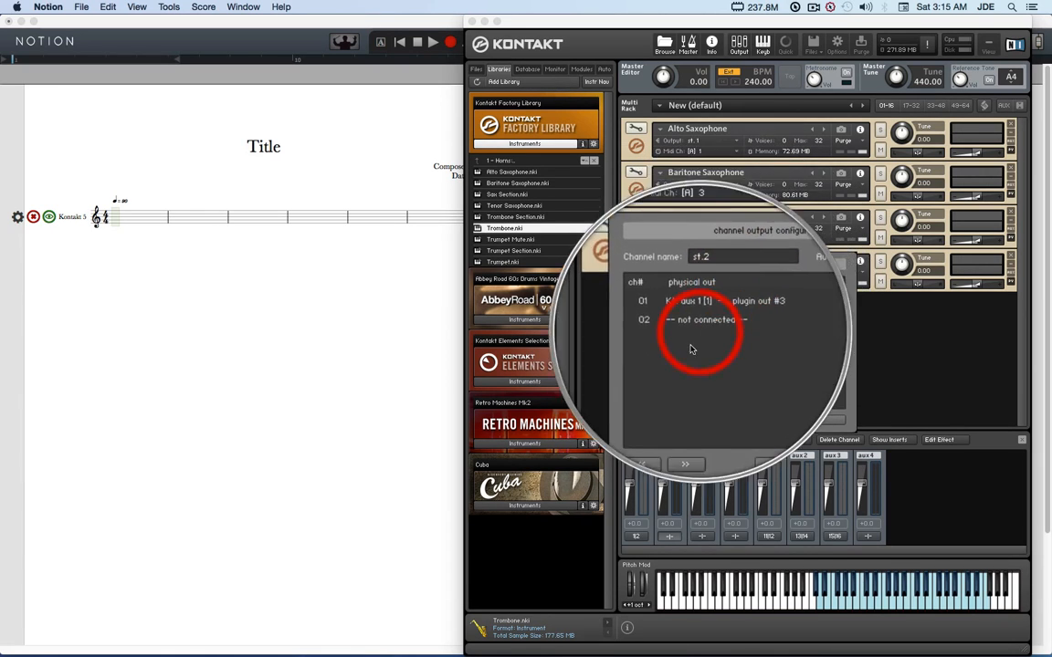
click(701, 329)
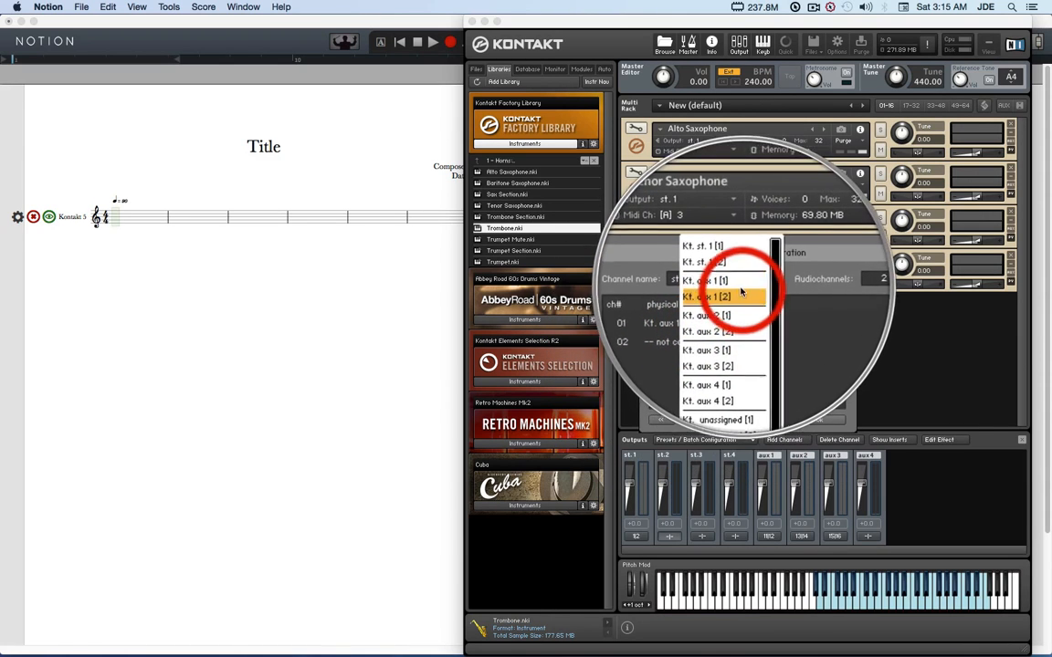
click(733, 294)
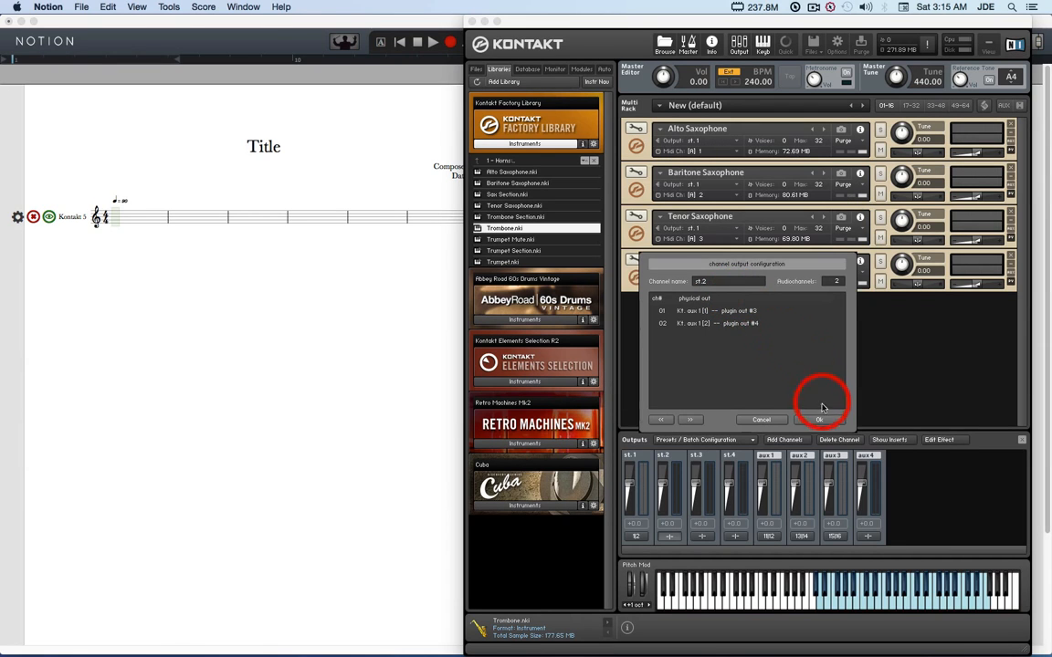
click(824, 417)
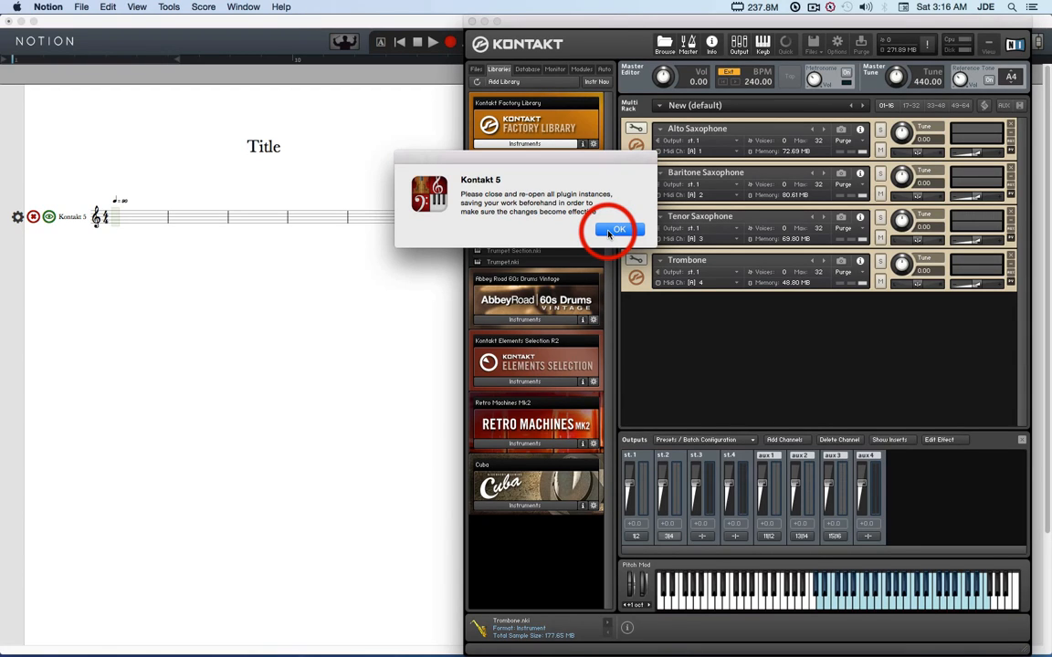
click(615, 231)
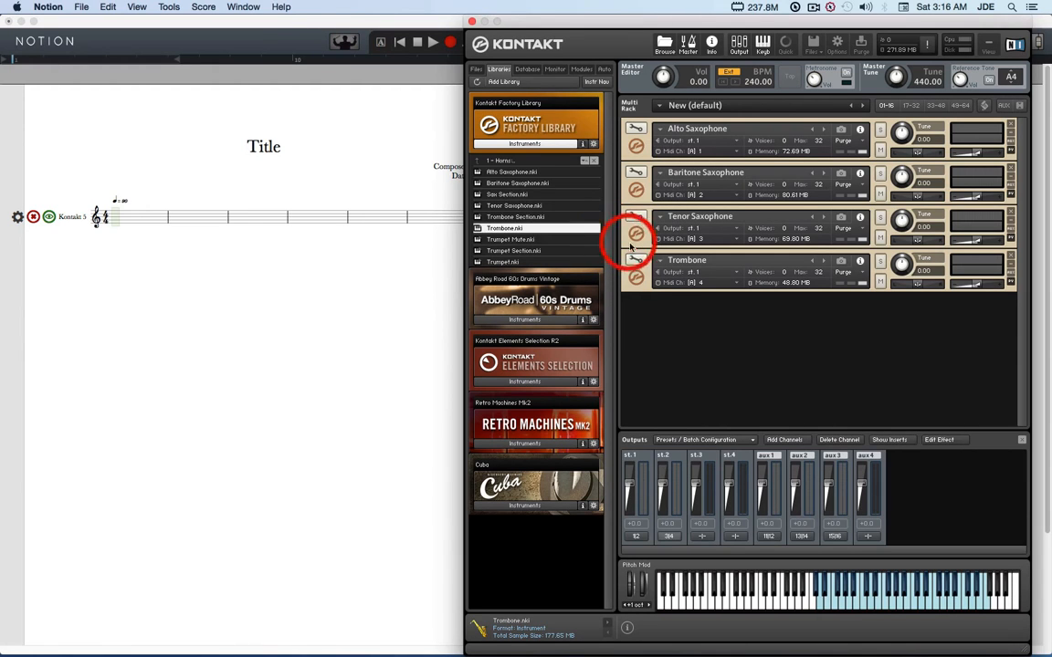
- Route output channel st.3 to physical outputs Kt. aux 2 [1] and Kt. aux 2 [2]
click(704, 536)
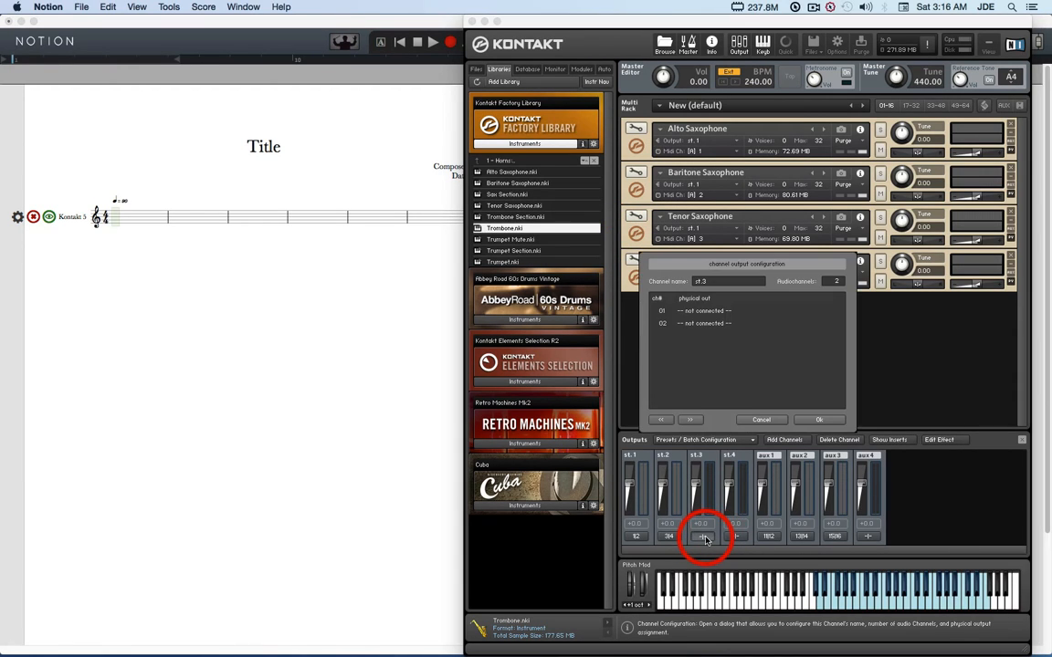
click(718, 313)
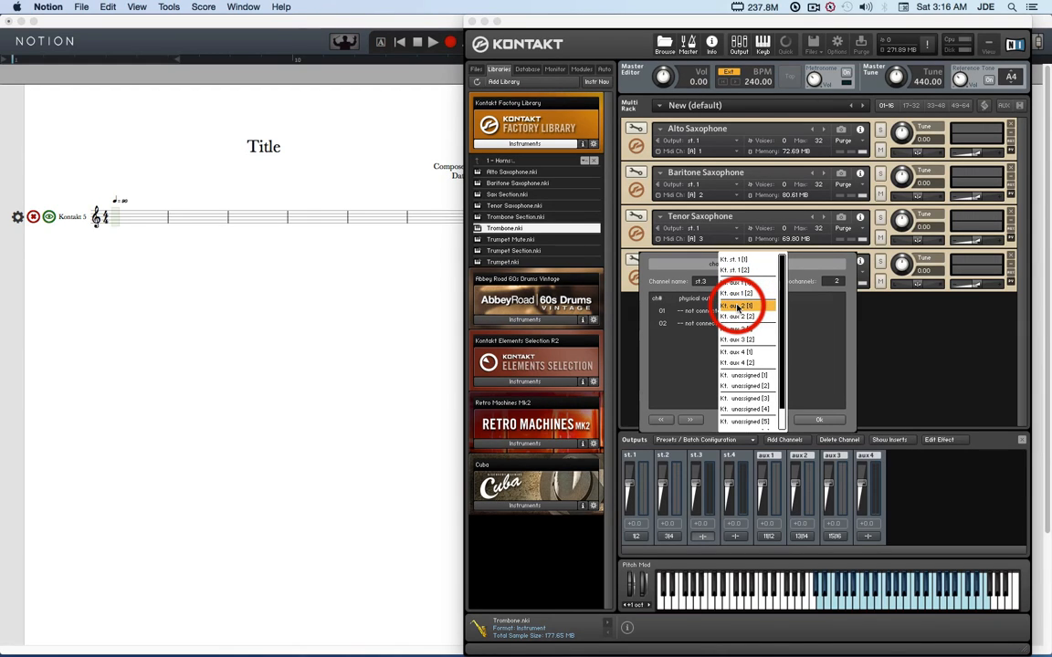
click(738, 309)
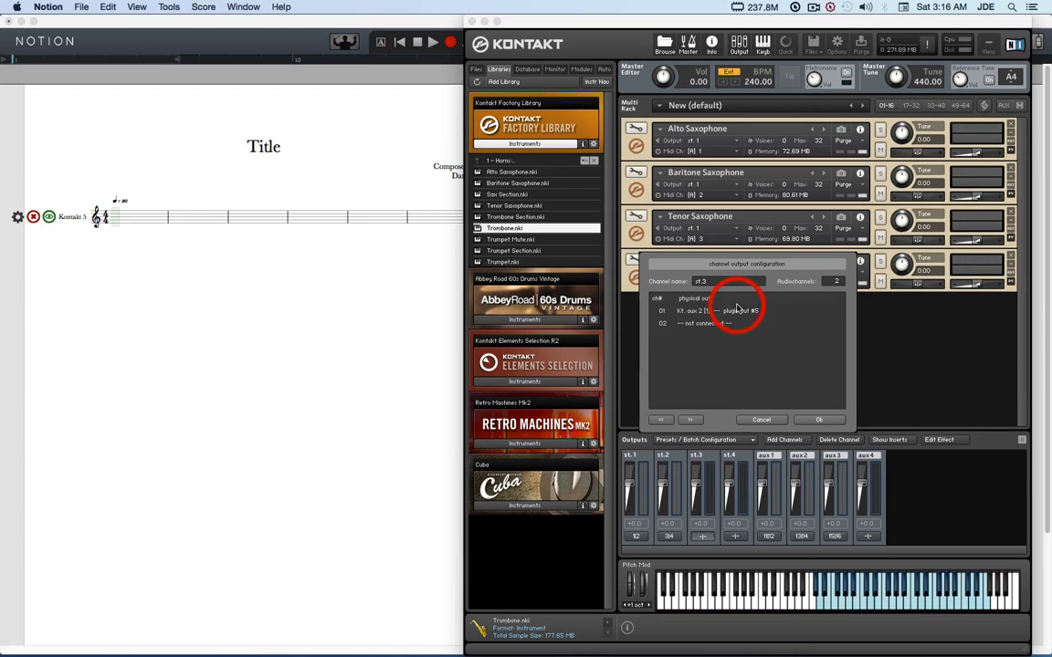
click(703, 323)
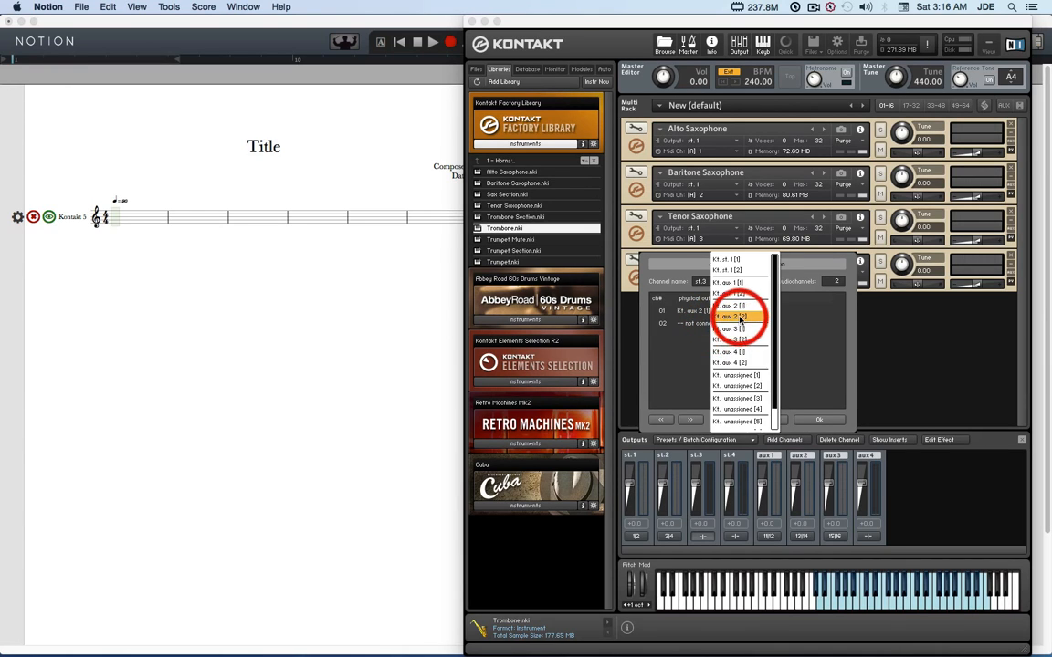
click(737, 317)
click(821, 421)
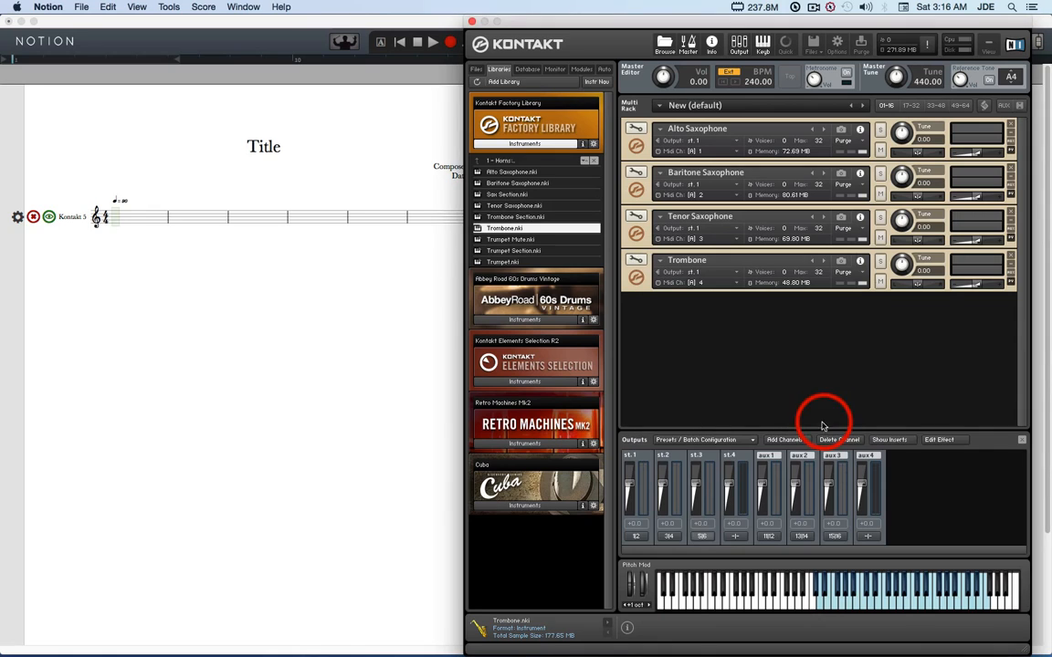
- Route output channel st.4 to physical outputs Kt. aux 3 [1] and Kt. aux 3 [2]
click(733, 538)
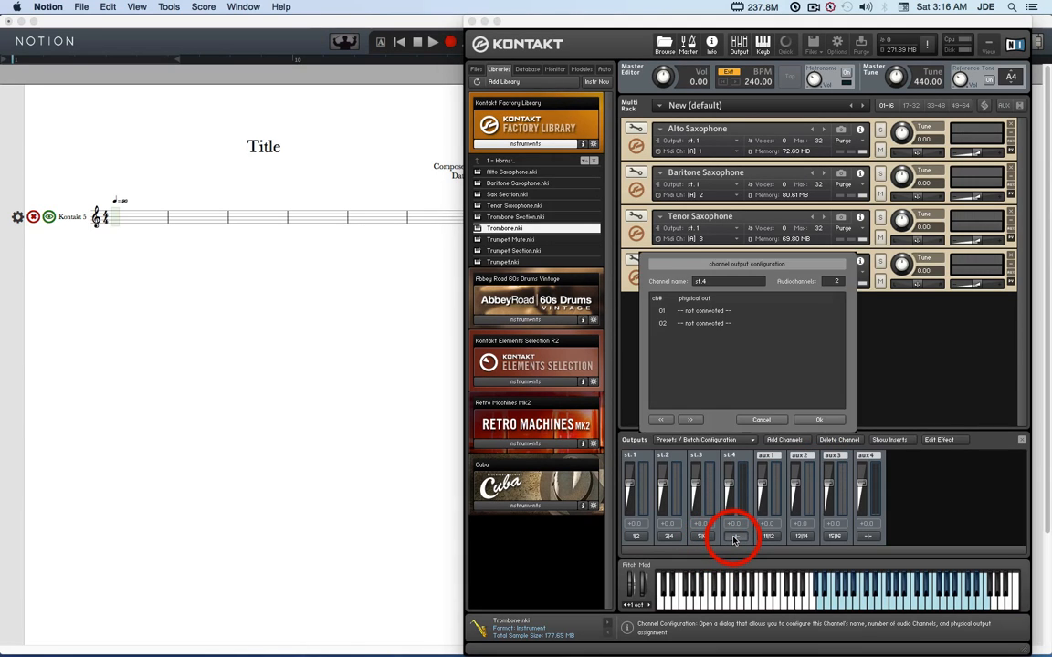
click(709, 312)
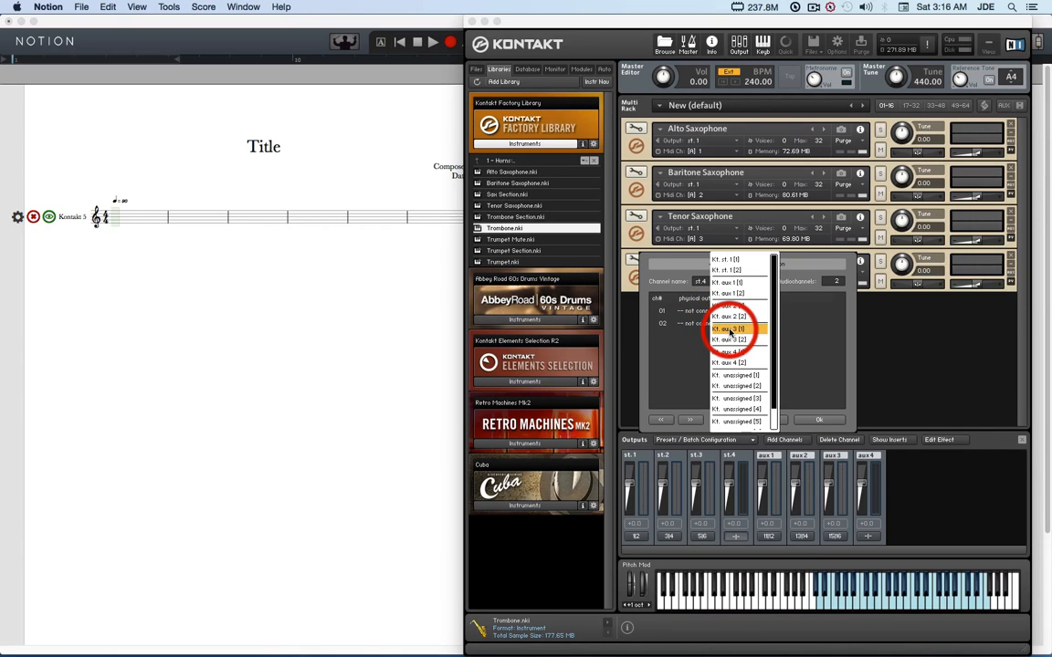
click(730, 329)
click(711, 324)
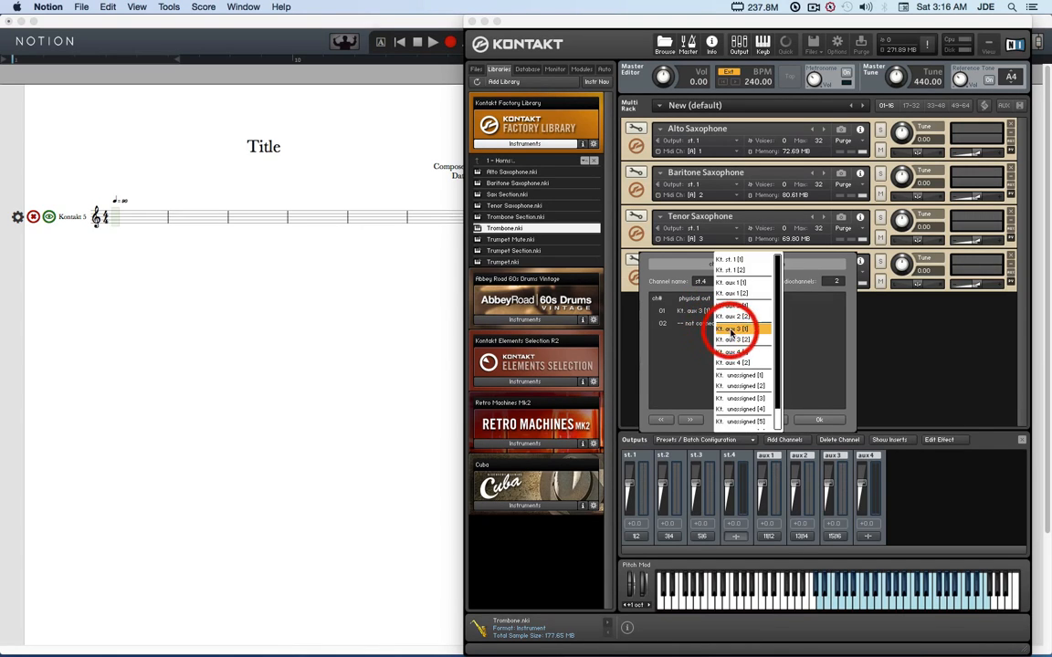
click(740, 340)
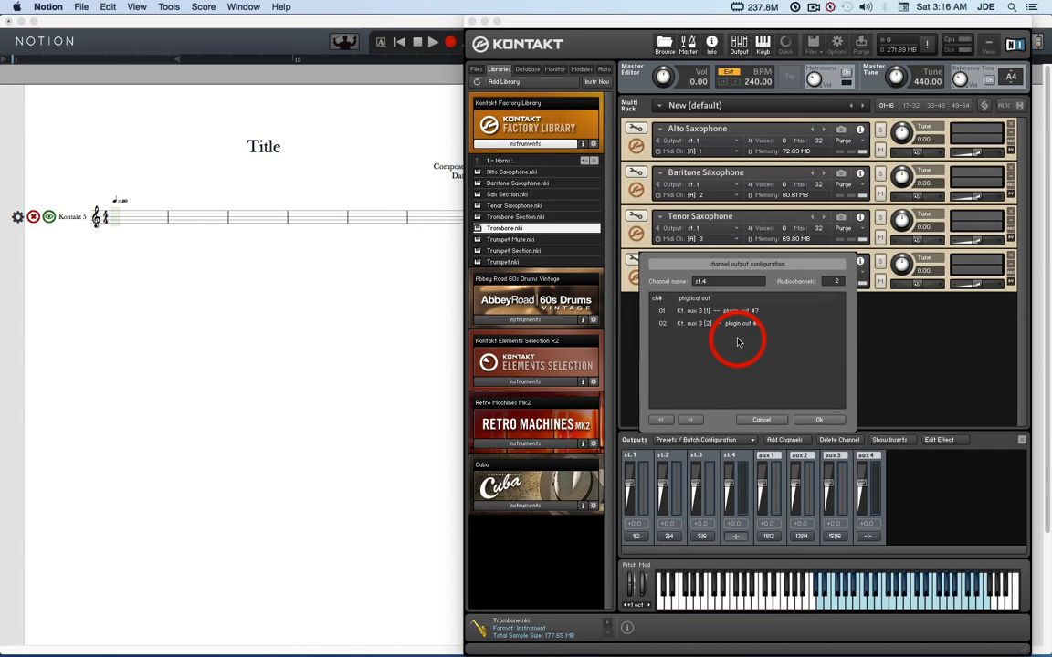
click(823, 420)
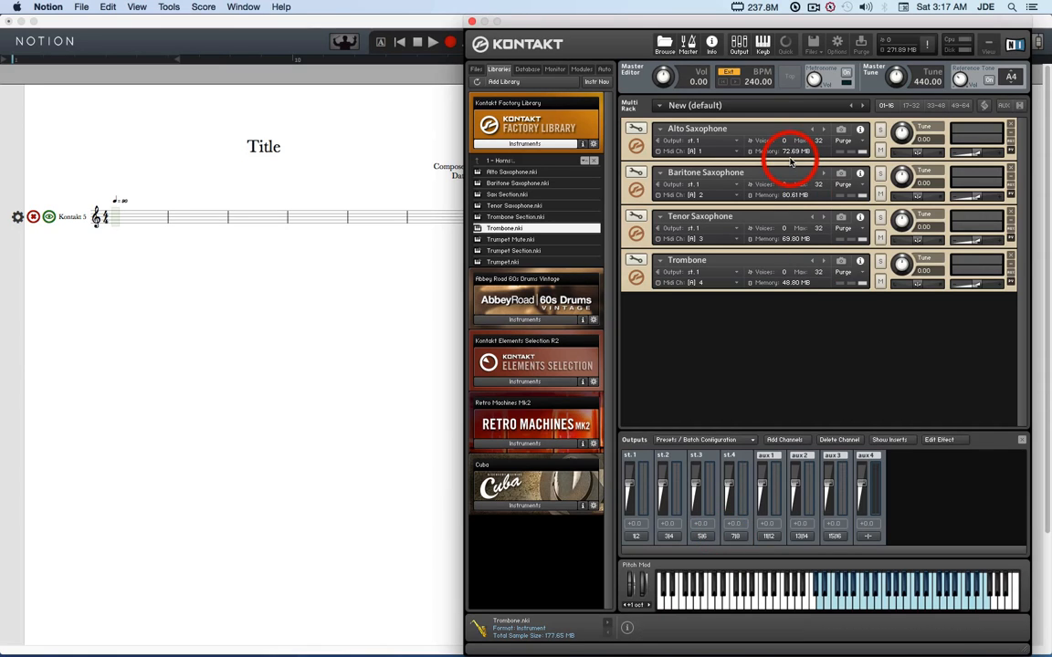
- Rename the multi rack as N5-K5-MULTI
double_click(701, 106)
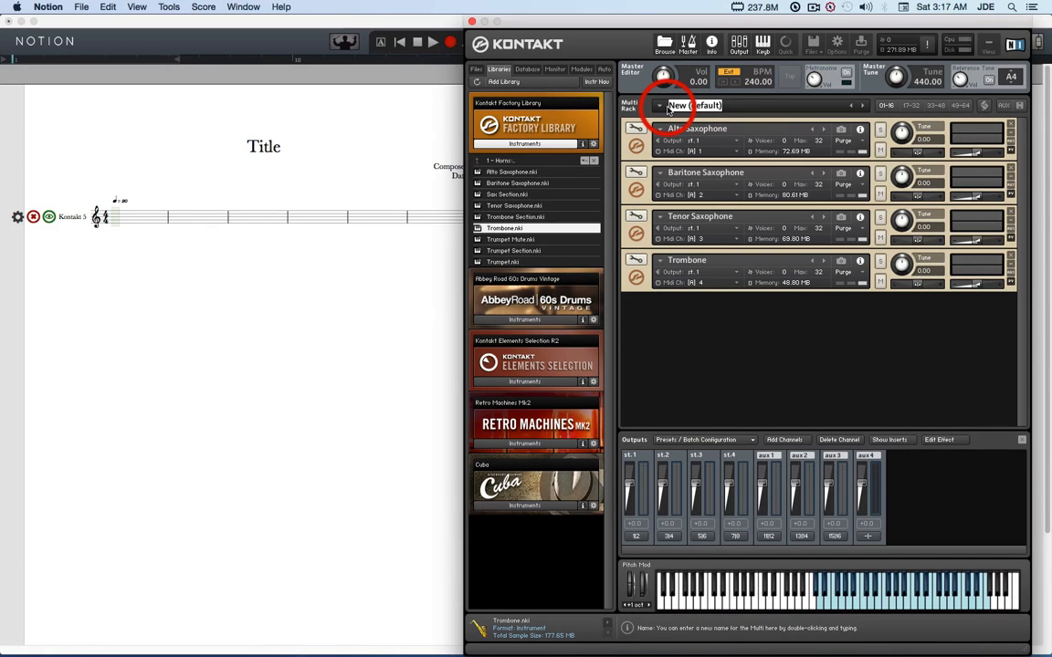
text(N5-K5-)
text(MUL)
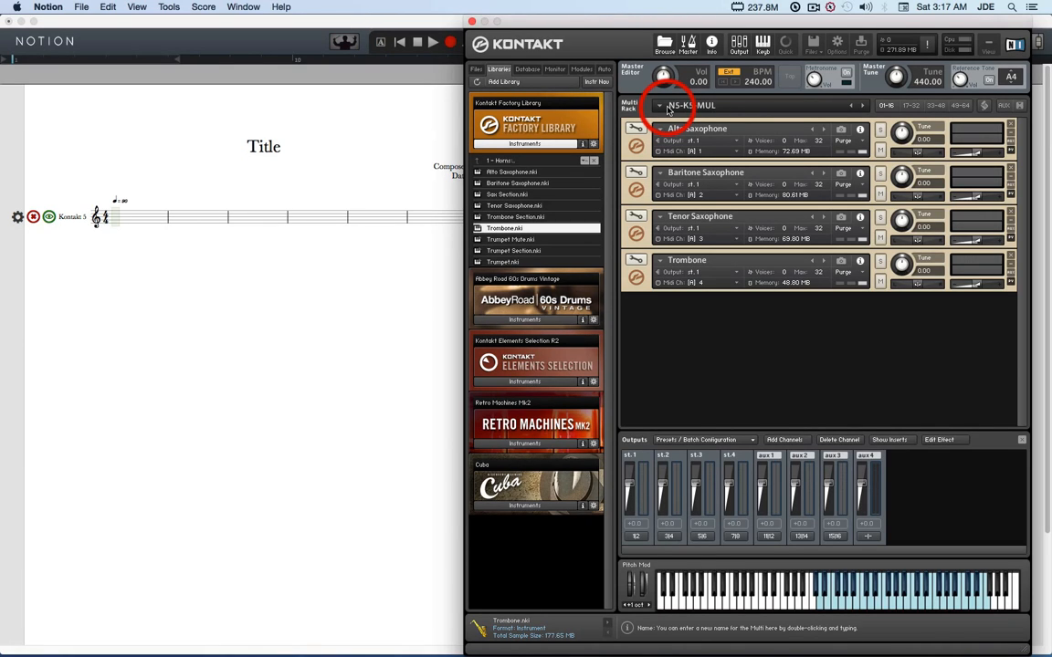
text(TI)
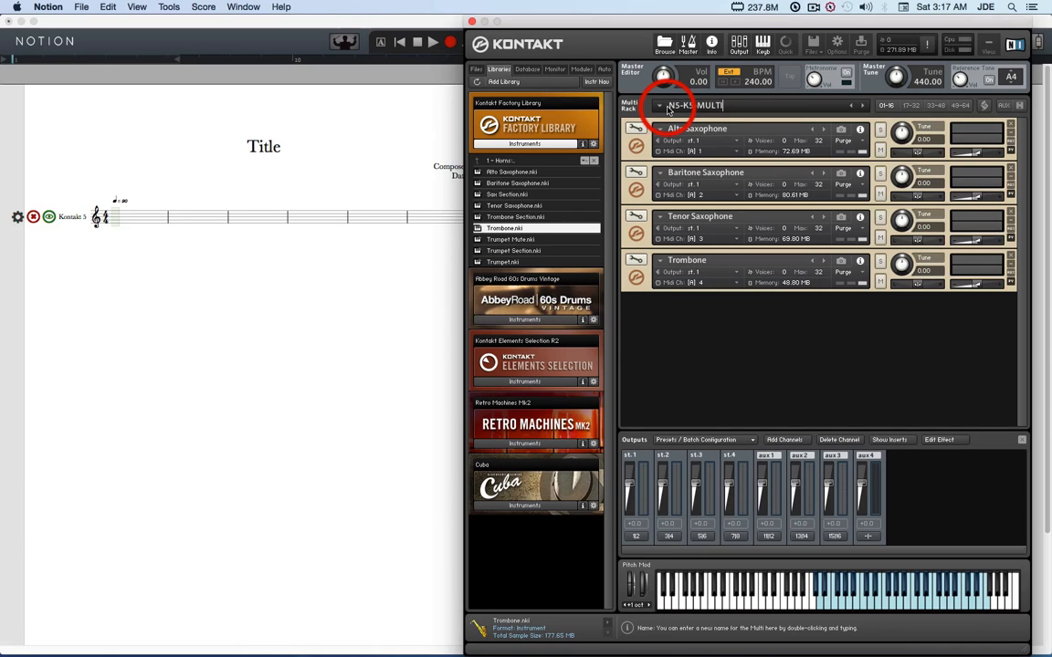
- Save the multi as N5-K5-MULTI.nkm in the NOTION 5 folder, patch only with absolute sample paths
click(811, 44)
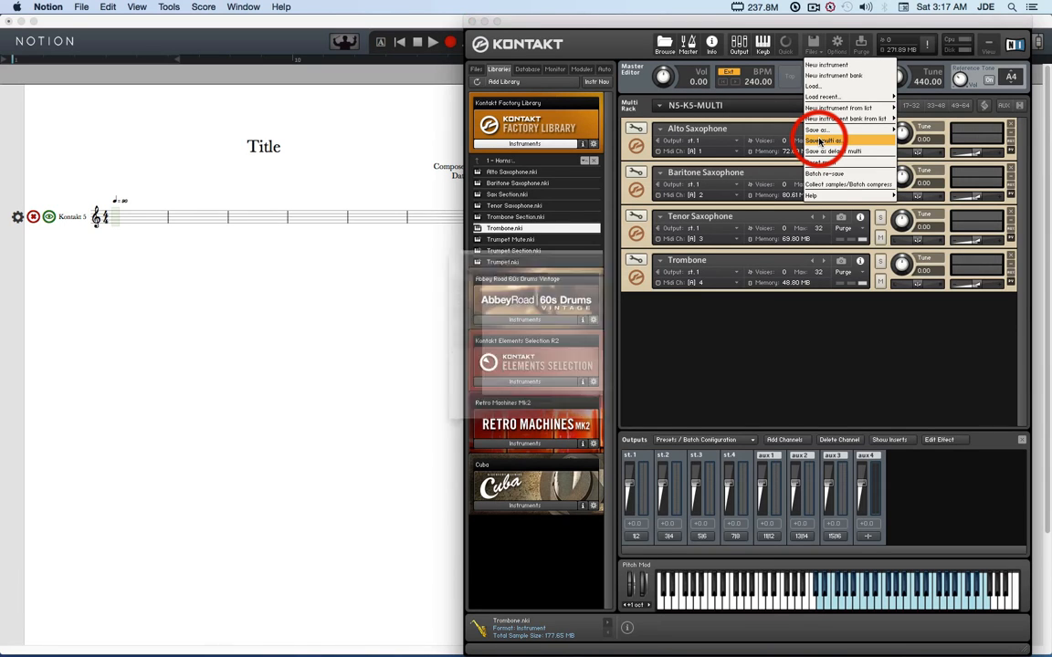
click(820, 142)
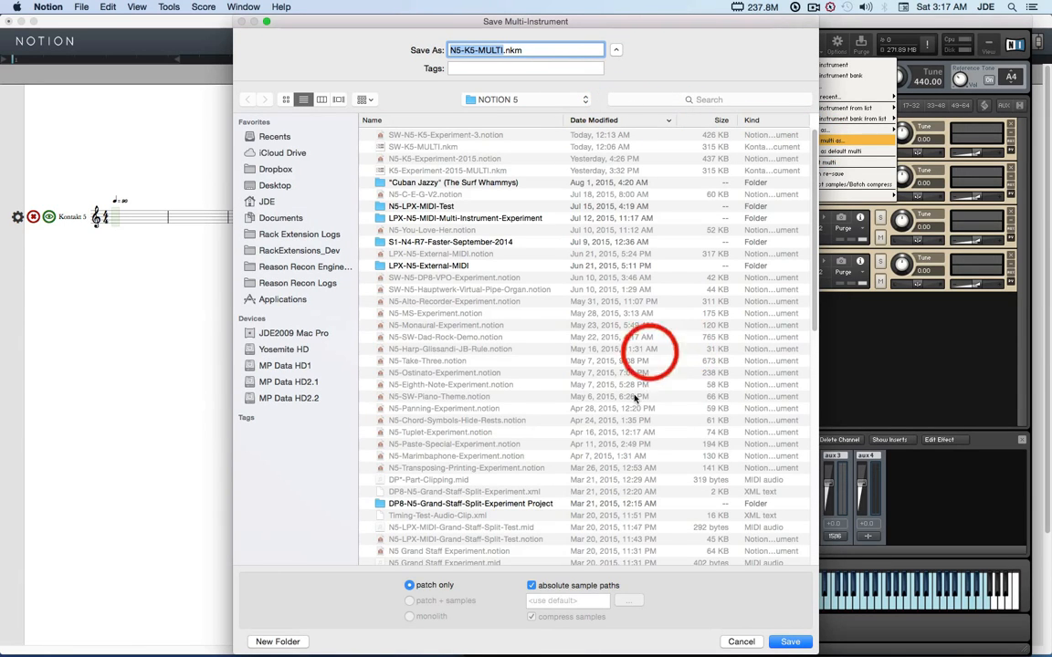
click(785, 643)
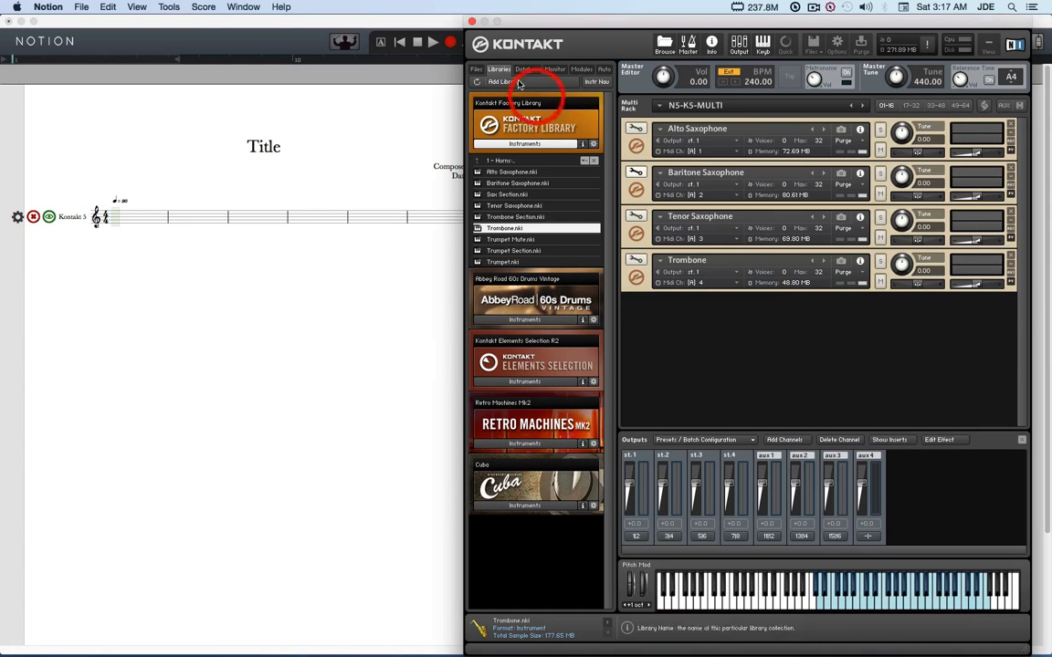
- Close the Kontakt window, add three Basic Staff parts from the Special Notion instruments below the Kontakt 5 staff, and leave score setup
click(472, 22)
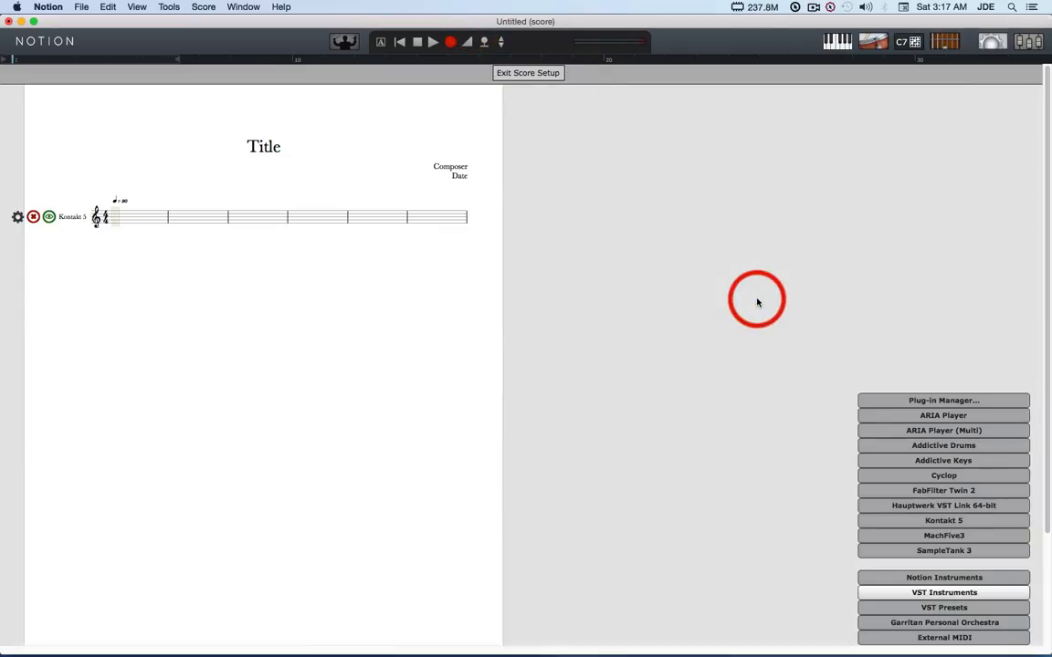
click(918, 578)
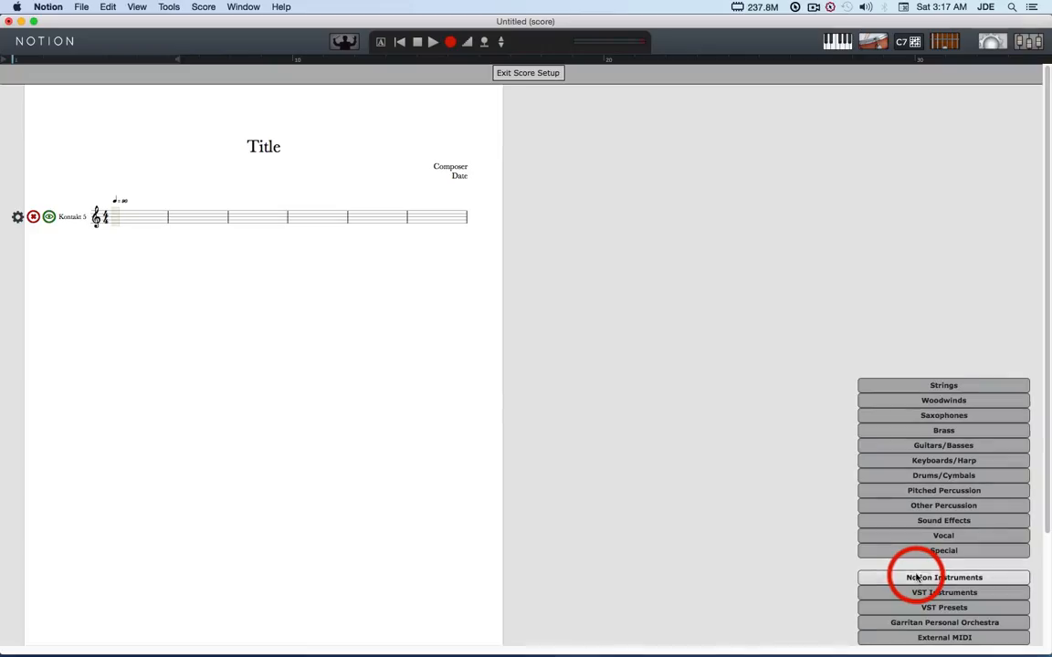
click(940, 550)
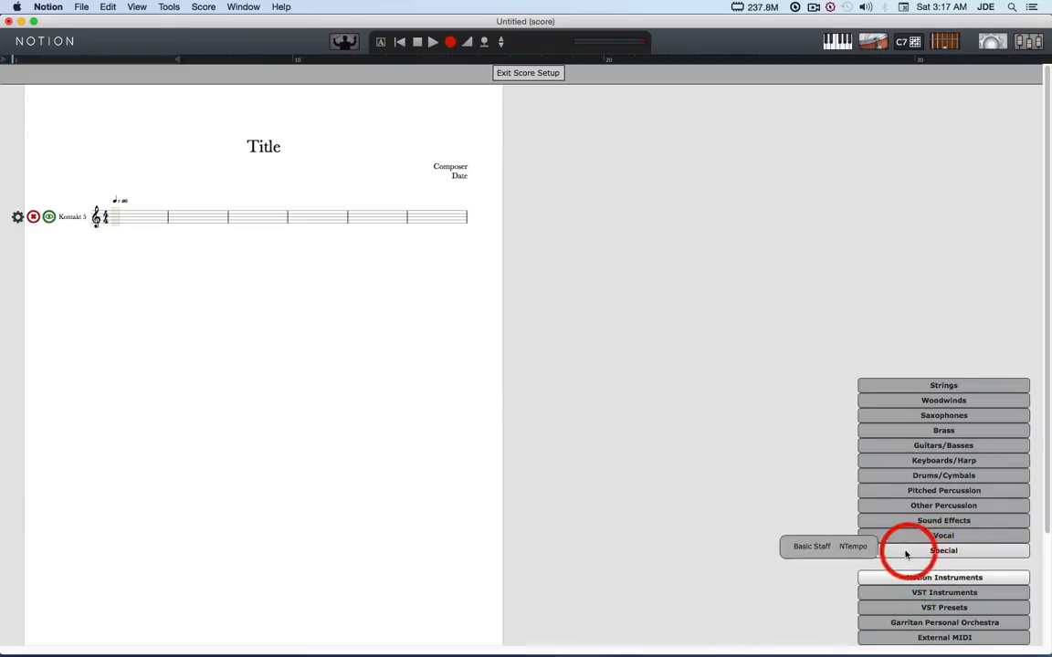
click(810, 548)
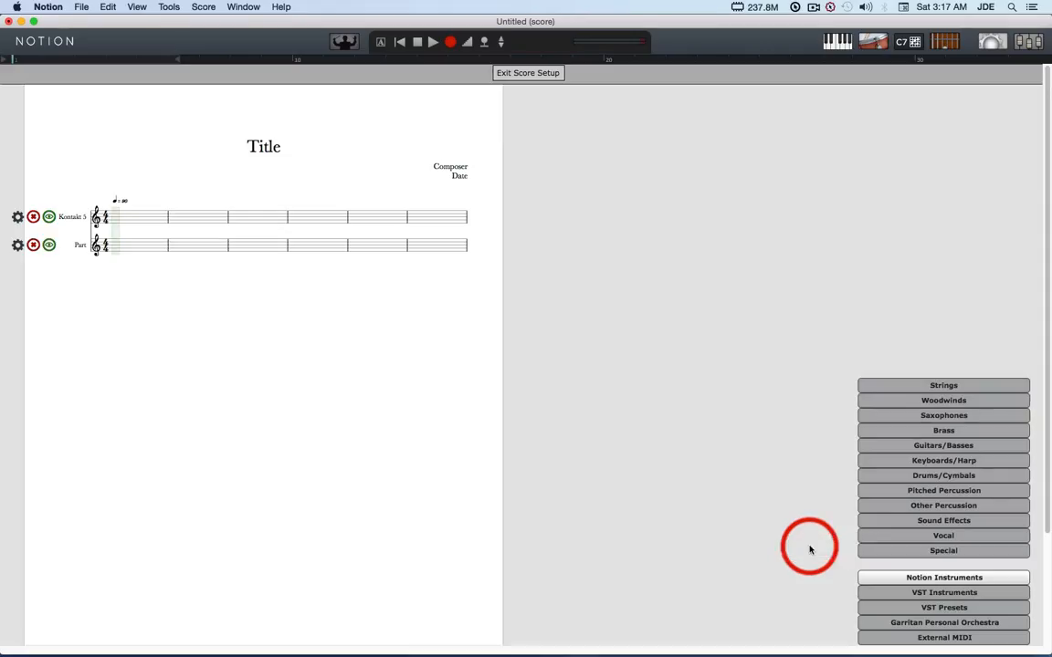
click(811, 548)
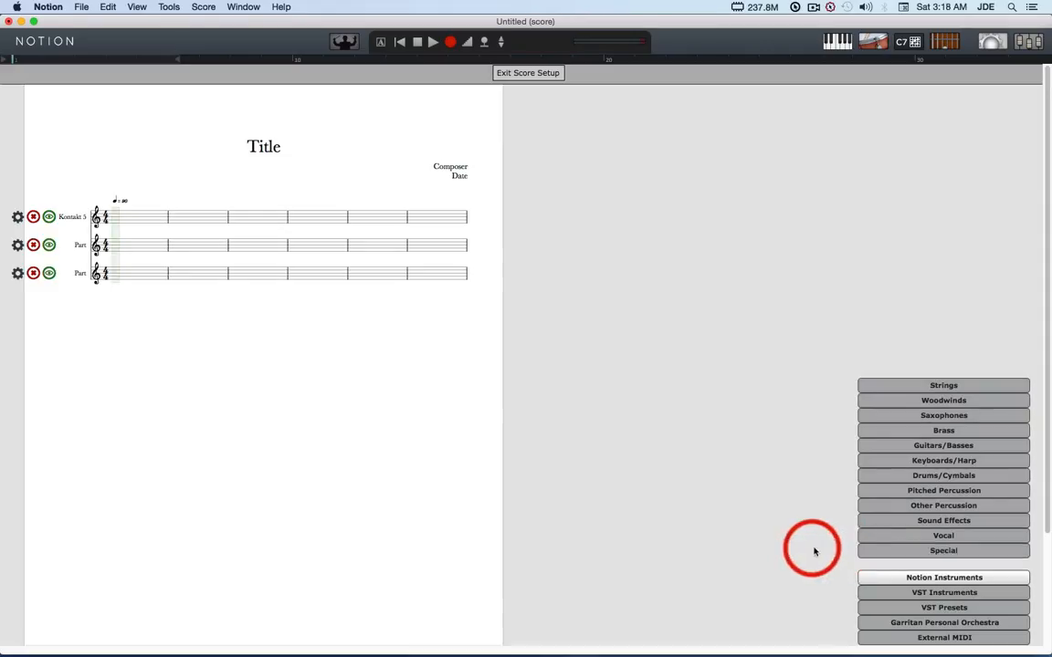
mouse_move(890, 552)
click(811, 548)
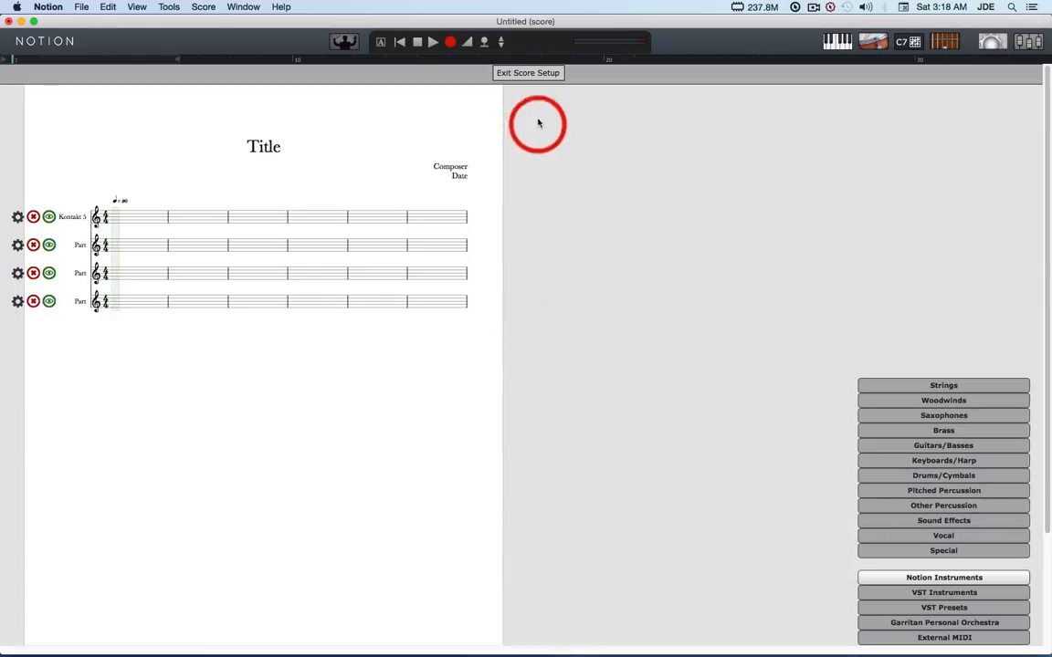
click(527, 72)
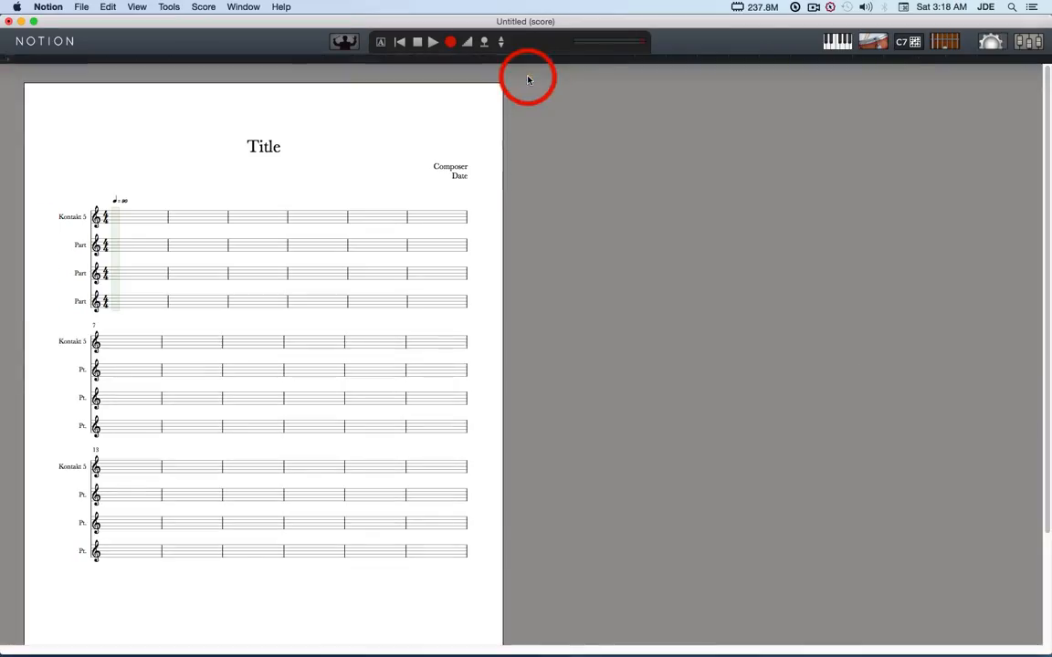
- Switch the score to Continuous view and enlarge it so the four staves are easy to read from measure 1
click(137, 9)
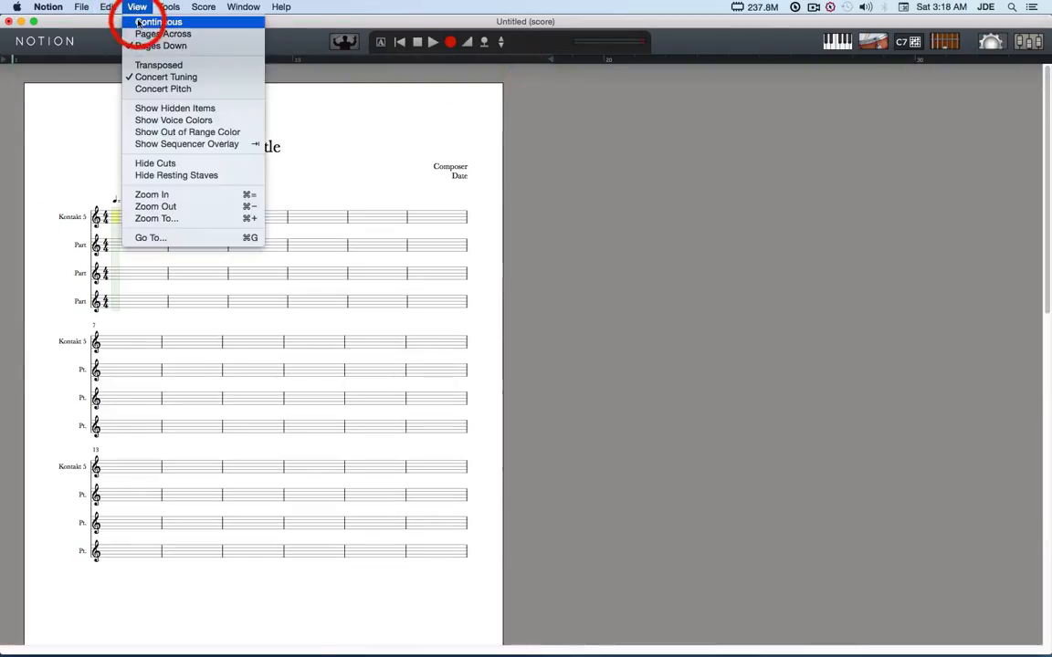
click(137, 21)
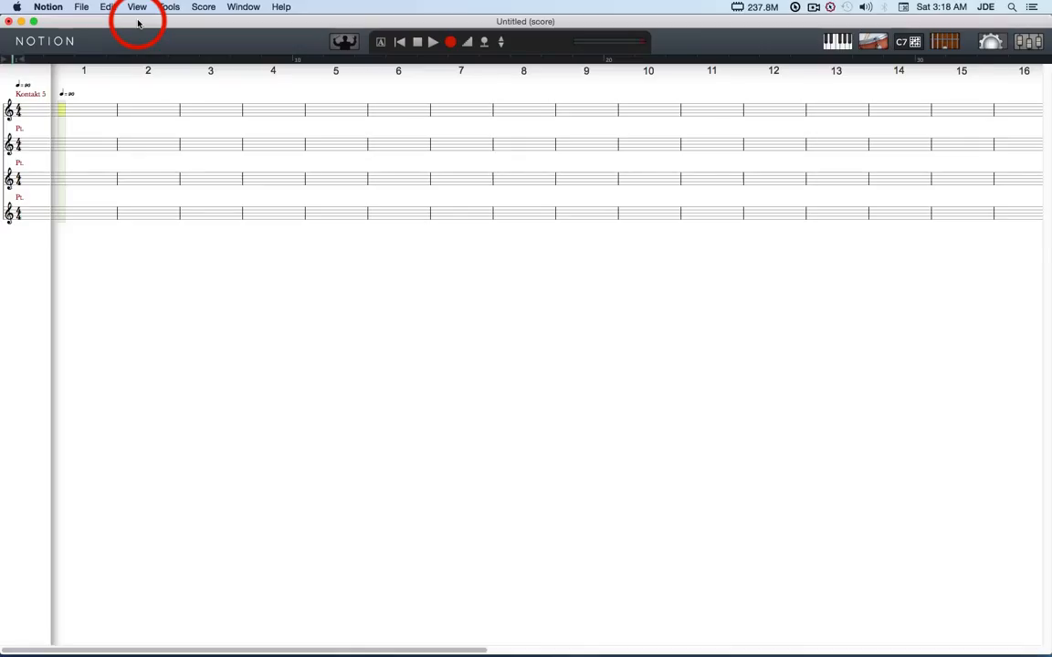
key(super+equal)
key(super+equal)
key(super+equal)
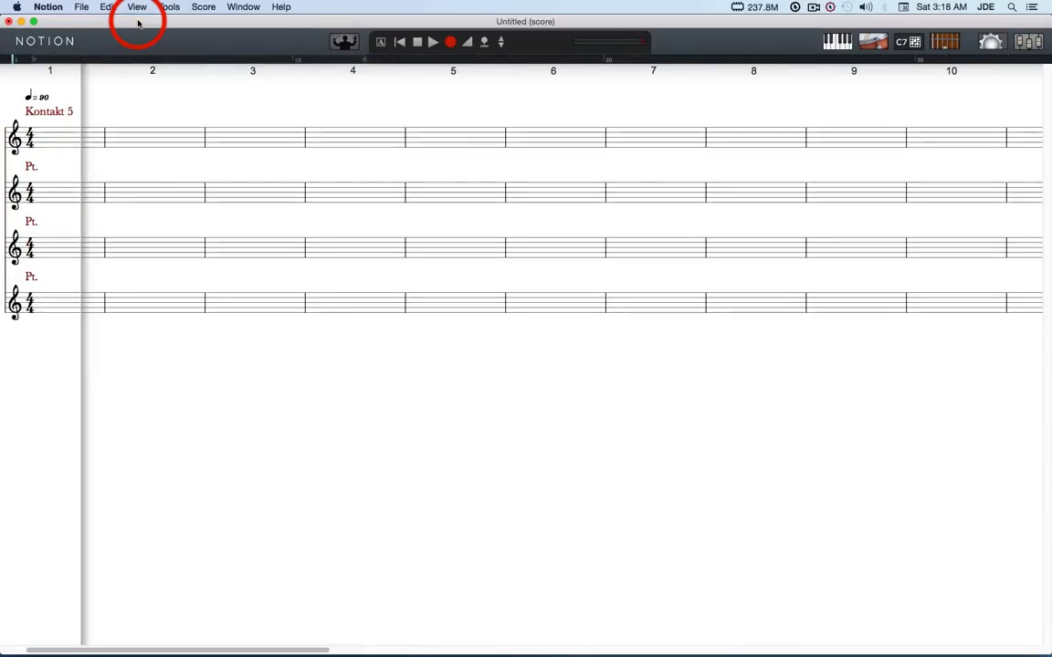
key(super+equal)
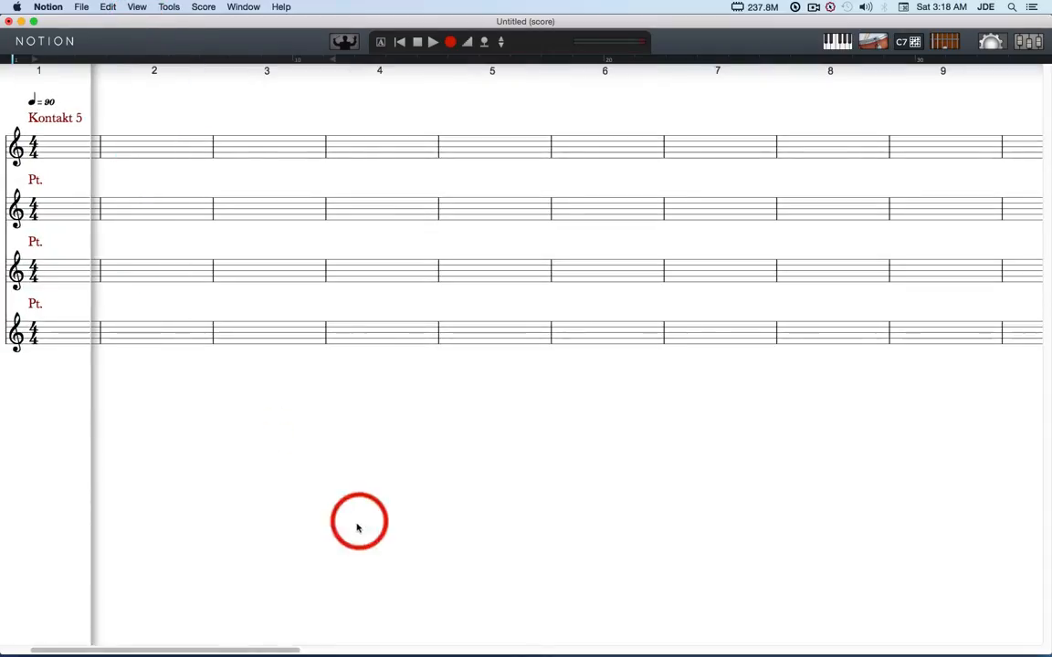
drag(277, 650, 178, 639)
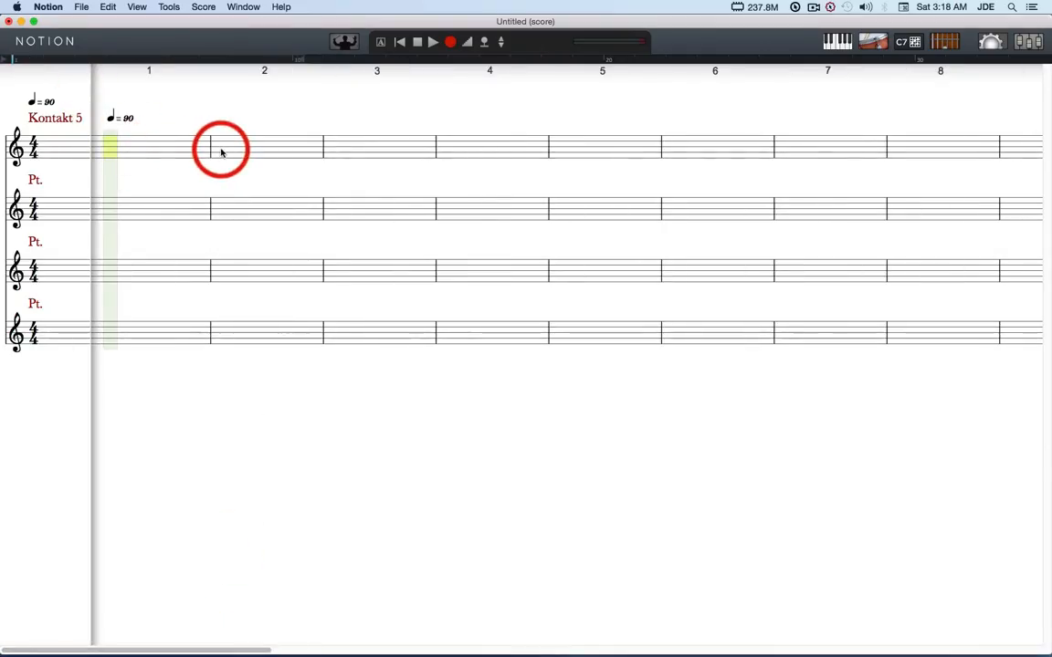
- Place a Kontakt 5 instrument change for all voices on Channel 2 in measure 1 of the second staff
click(188, 148)
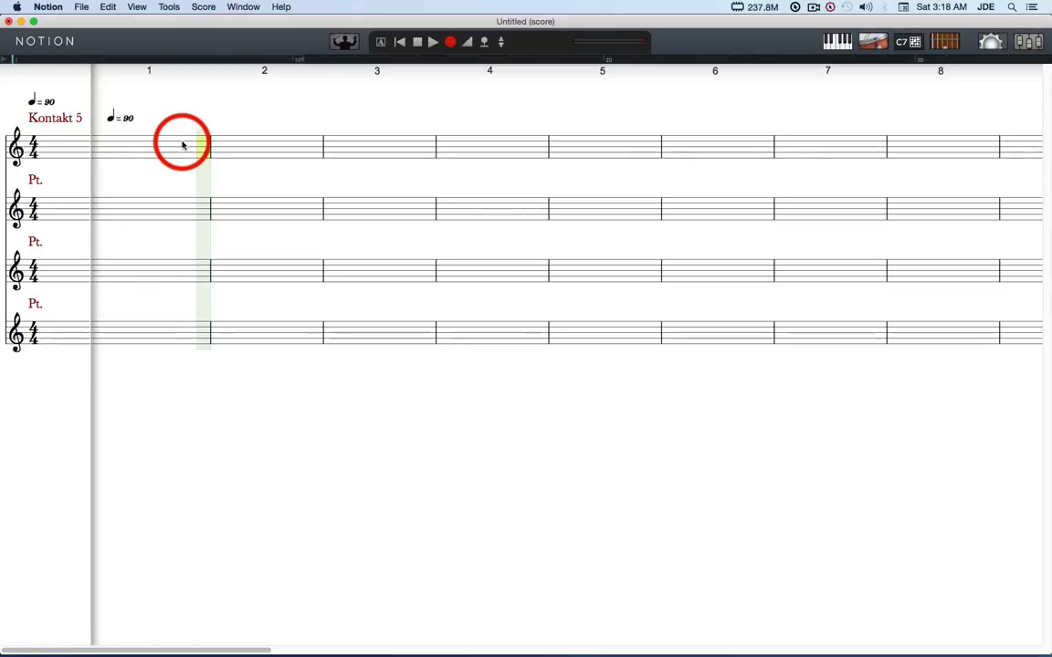
key(shift+i)
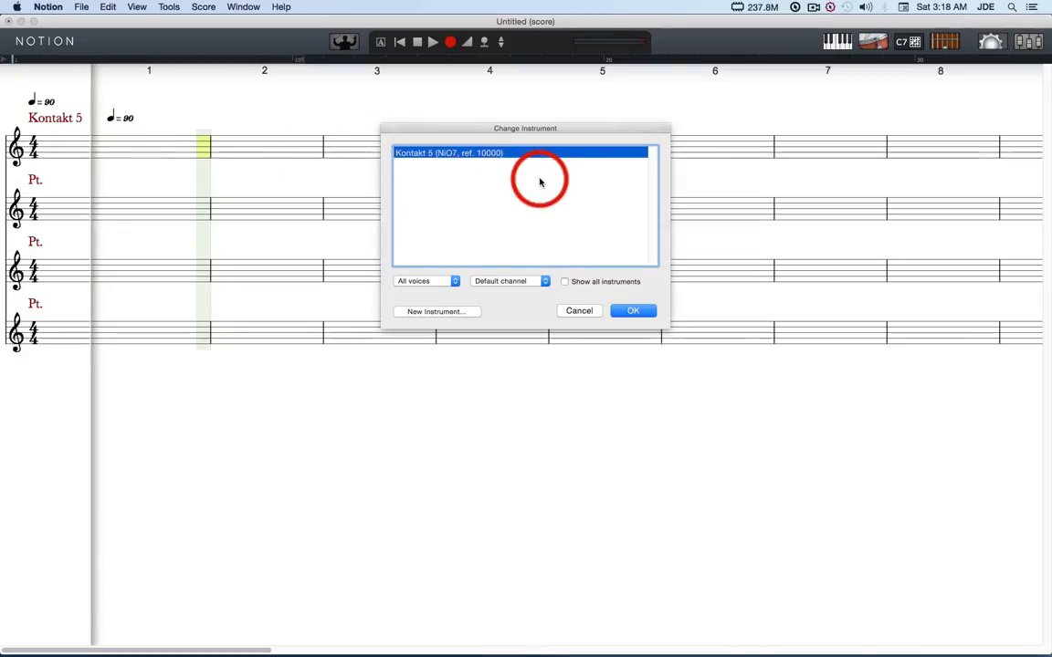
click(545, 282)
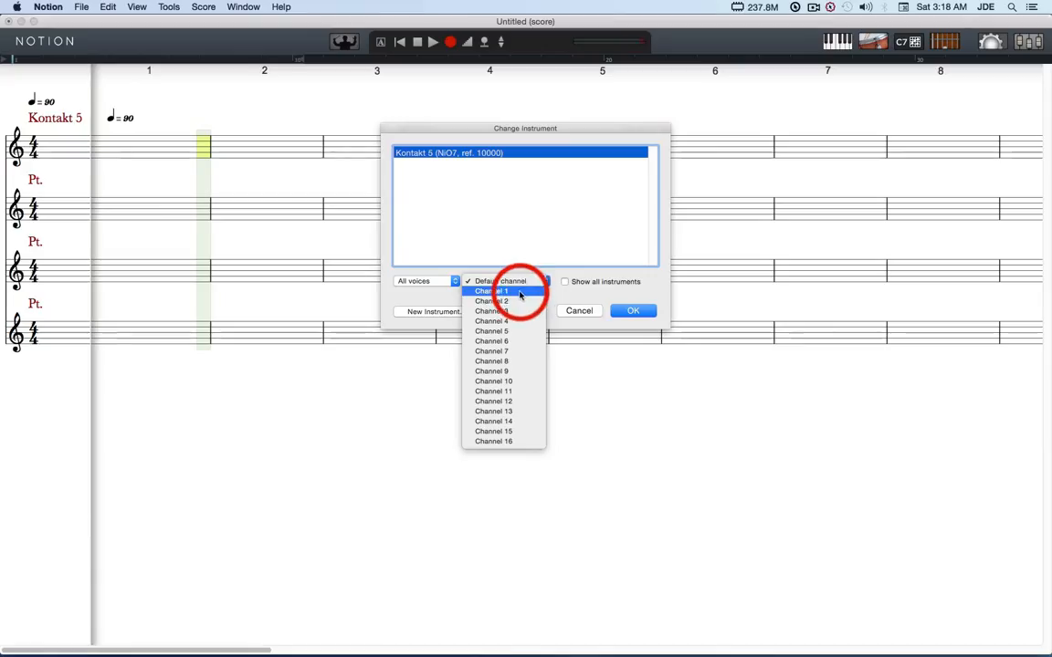
click(506, 302)
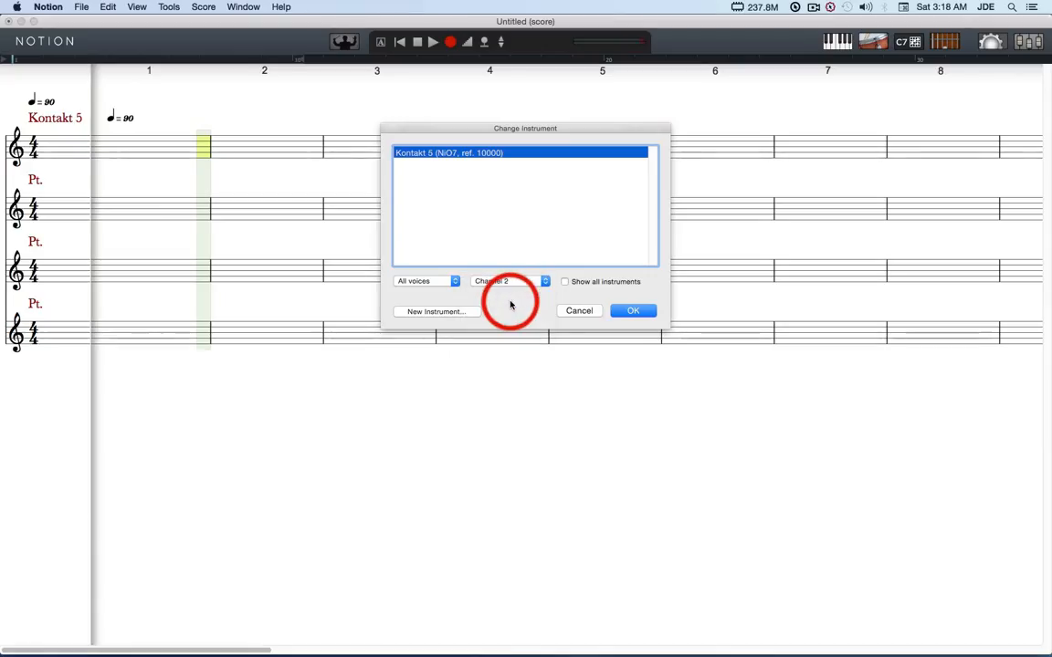
click(624, 311)
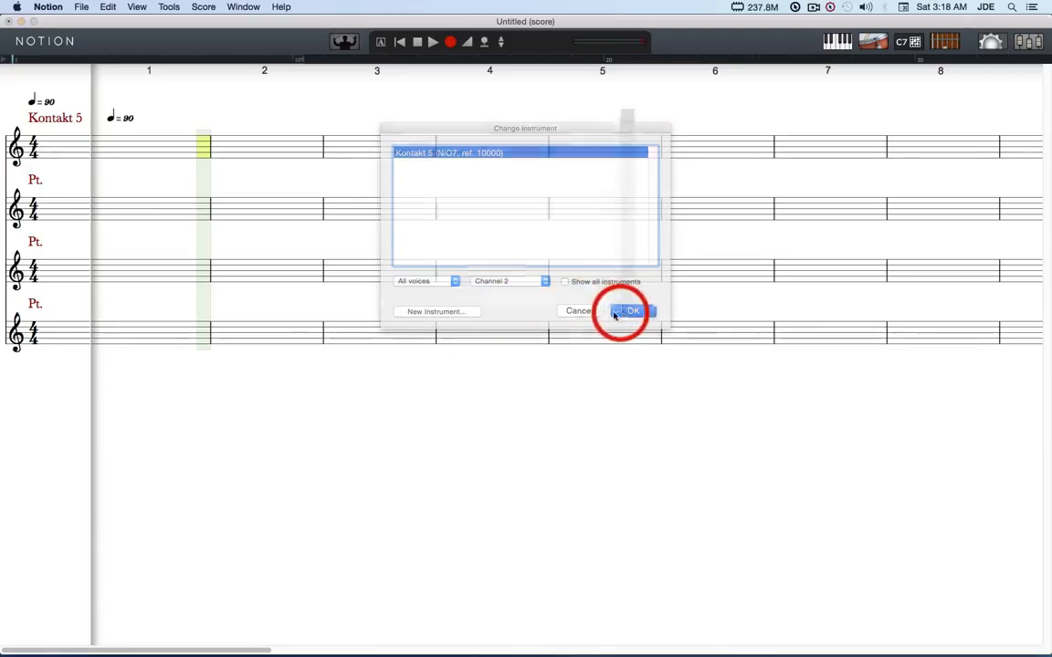
click(170, 208)
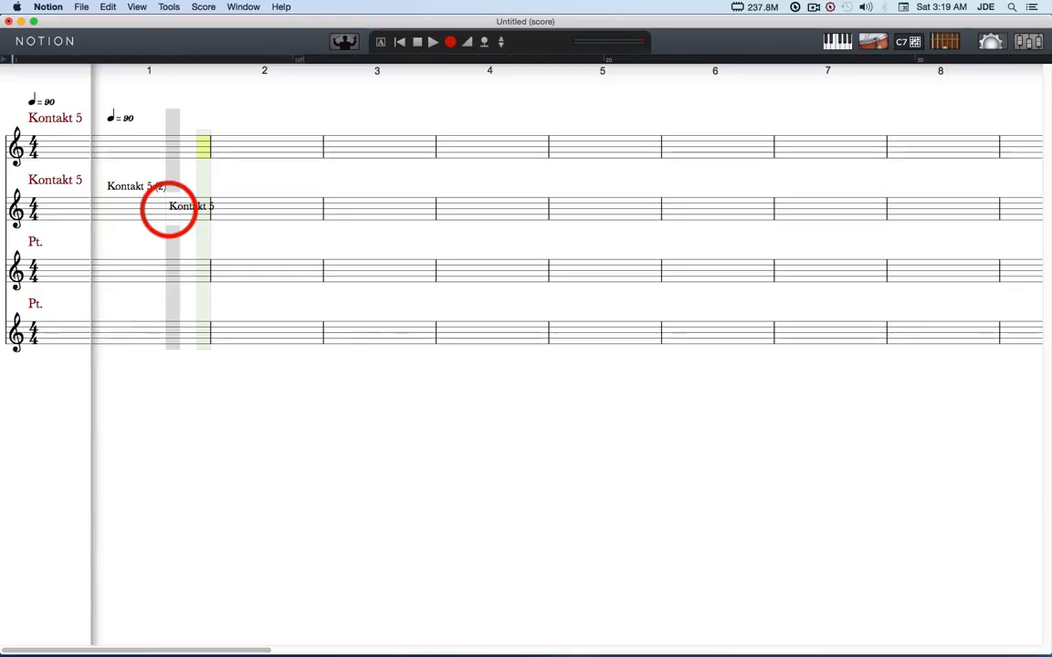
- Place a Kontakt 5 instrument change for all voices on Channel 3 in measure 1 of the third staff
click(169, 208)
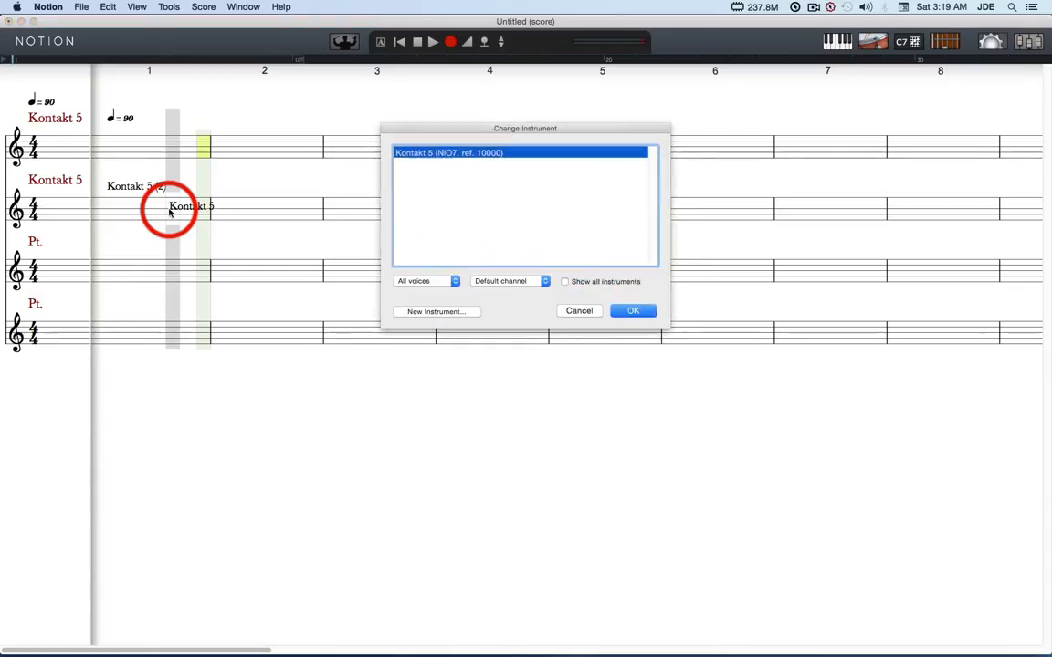
click(510, 281)
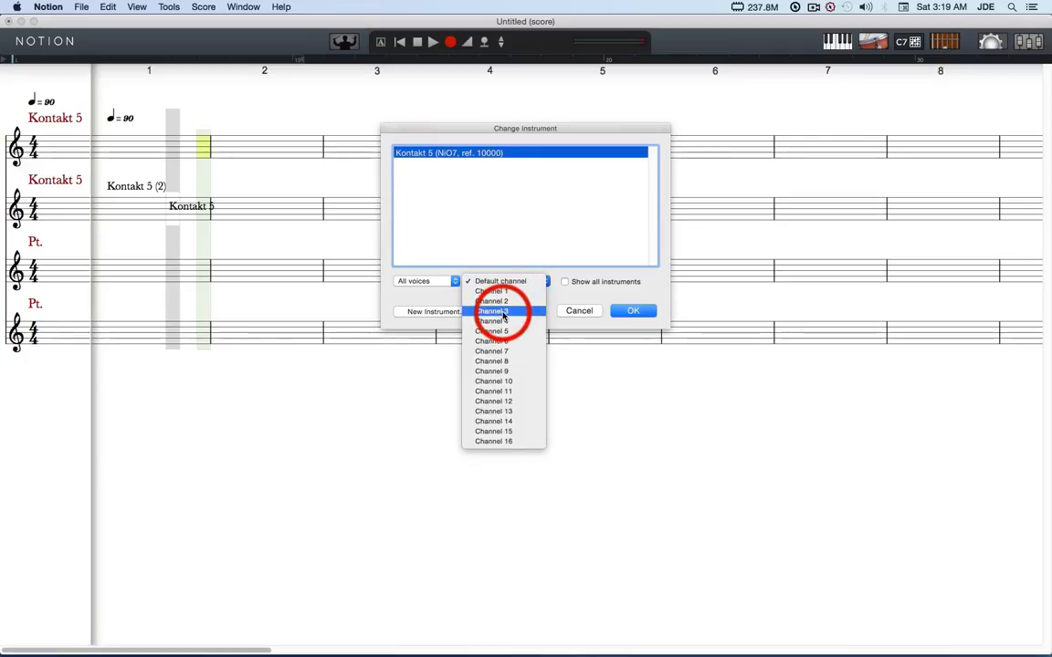
click(502, 312)
click(623, 309)
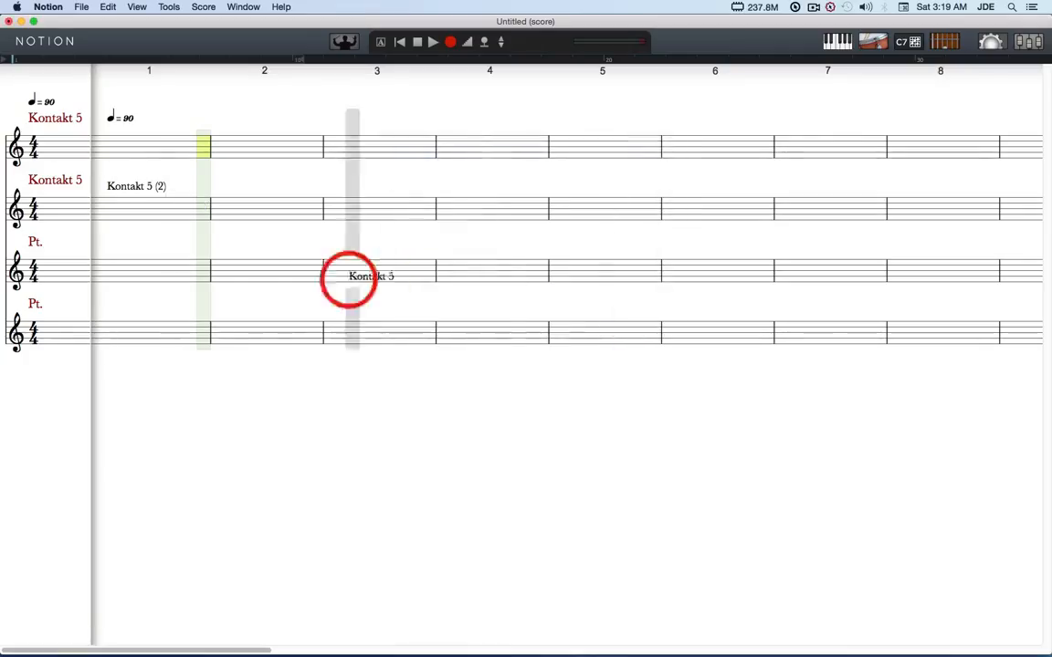
click(145, 262)
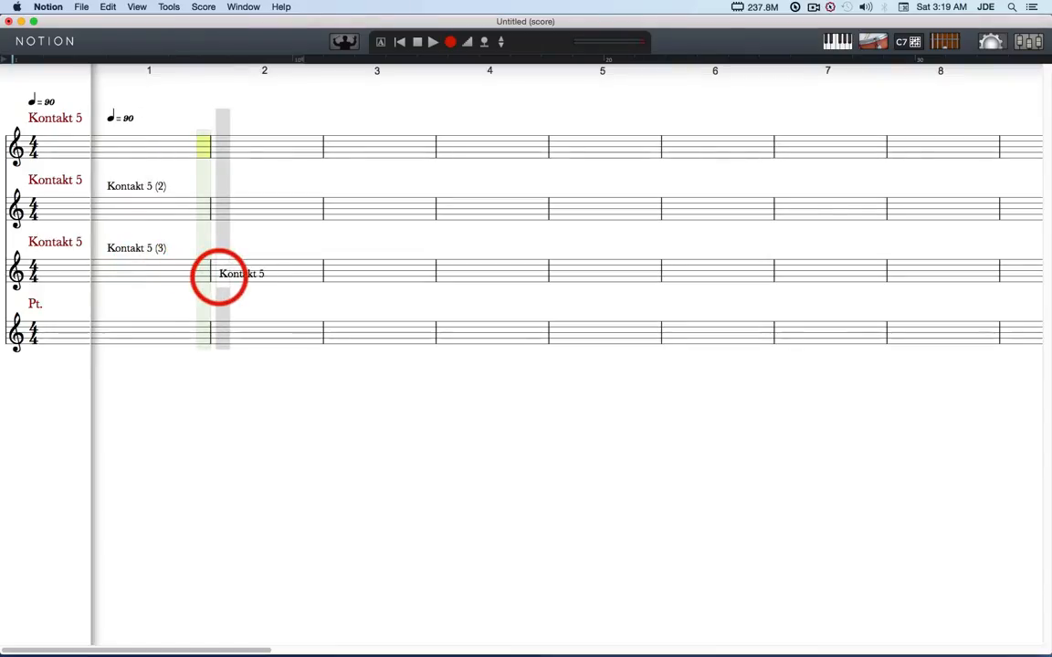
- Place a Kontakt 5 instrument change for all voices on Channel 4 in measure 1 of the fourth staff
click(218, 277)
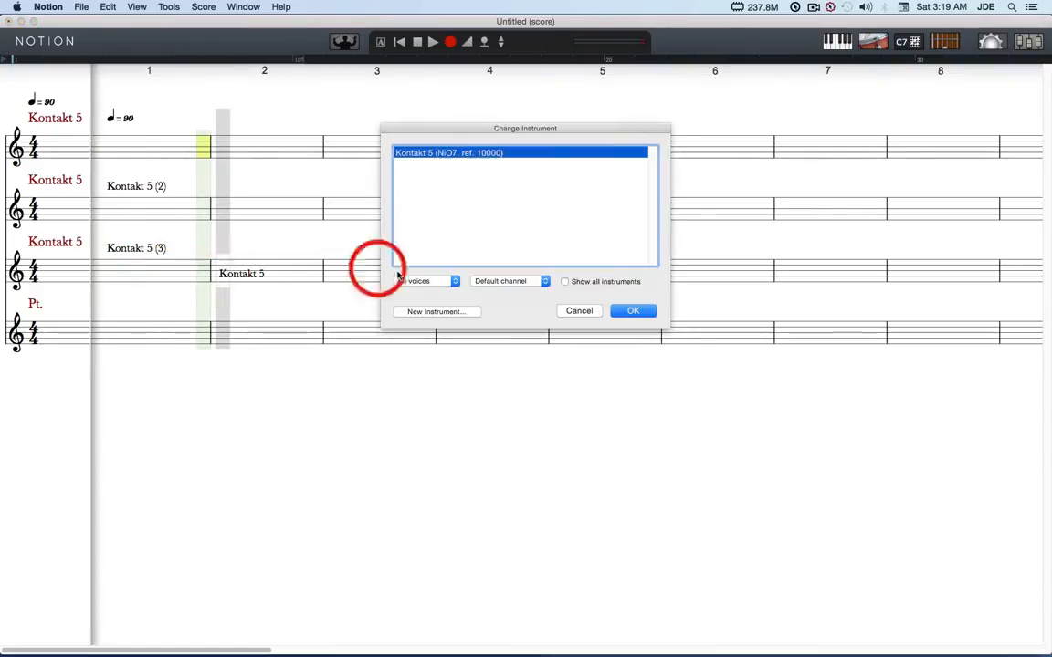
mouse_move(517, 286)
mouse_down()
mouse_move(517, 272)
mouse_move(505, 321)
mouse_up()
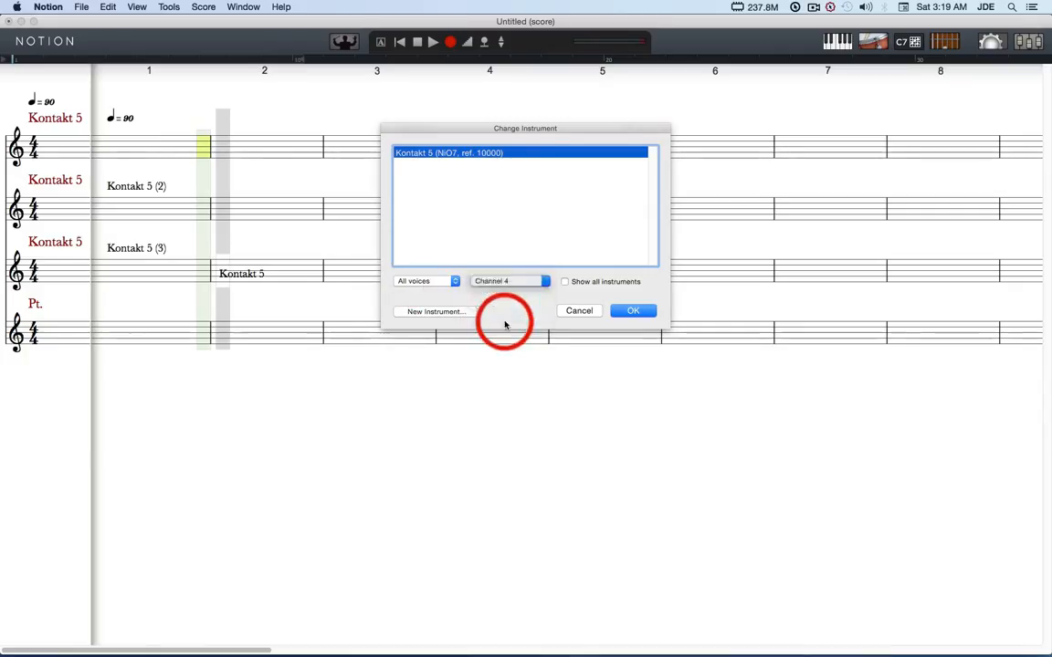
click(619, 314)
mouse_move(299, 313)
mouse_down()
mouse_move(130, 326)
mouse_move(239, 322)
mouse_up()
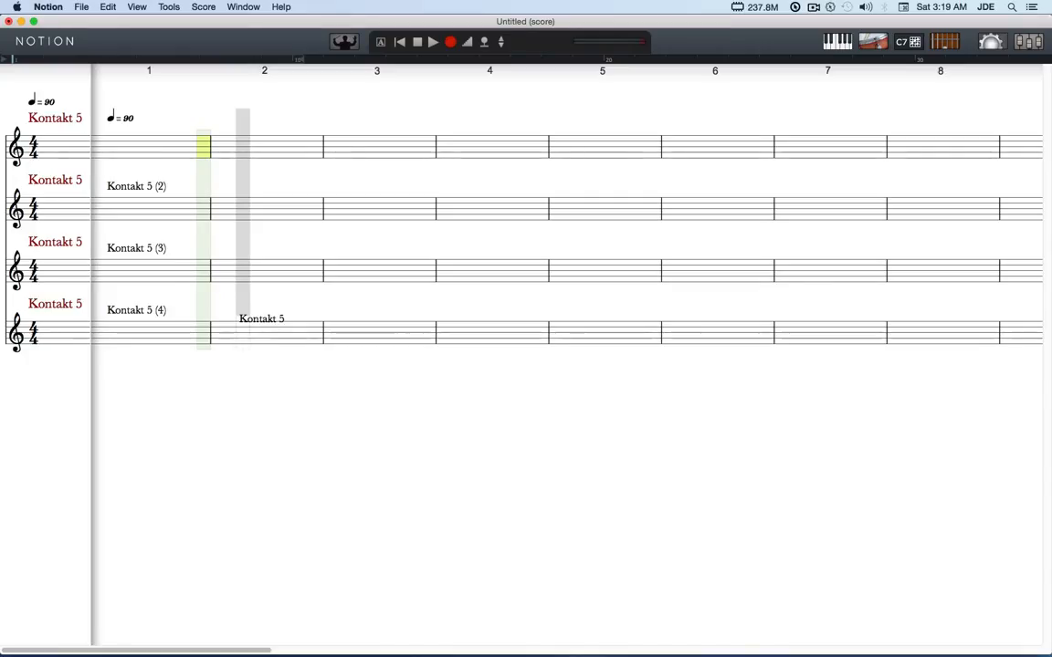
drag(243, 318, 142, 150)
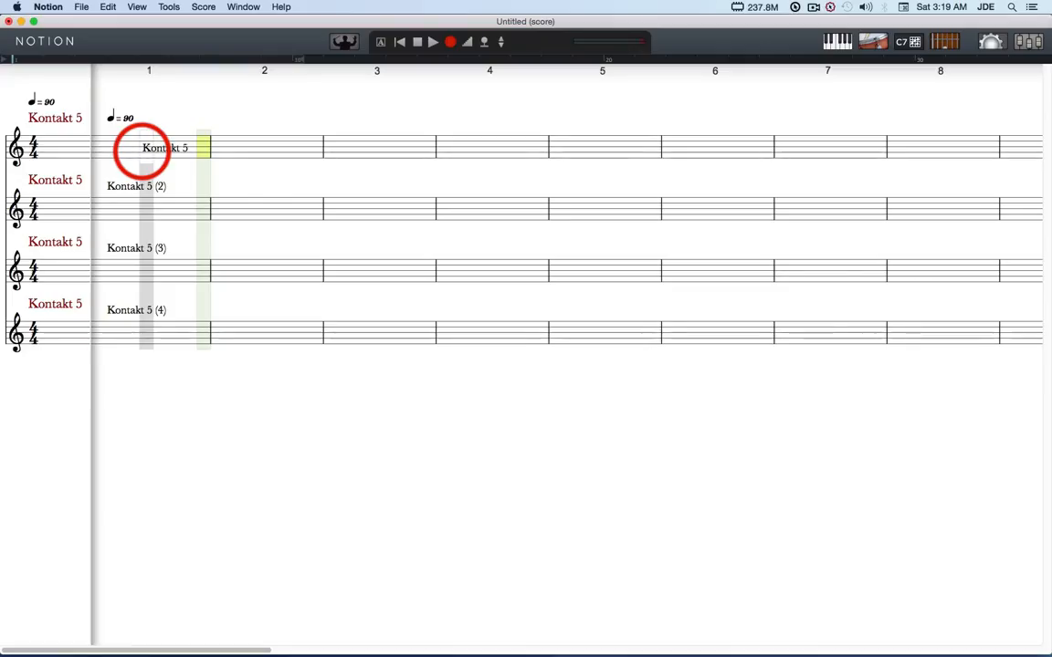
mouse_move(142, 148)
mouse_down()
mouse_move(145, 313)
mouse_move(164, 205)
mouse_up()
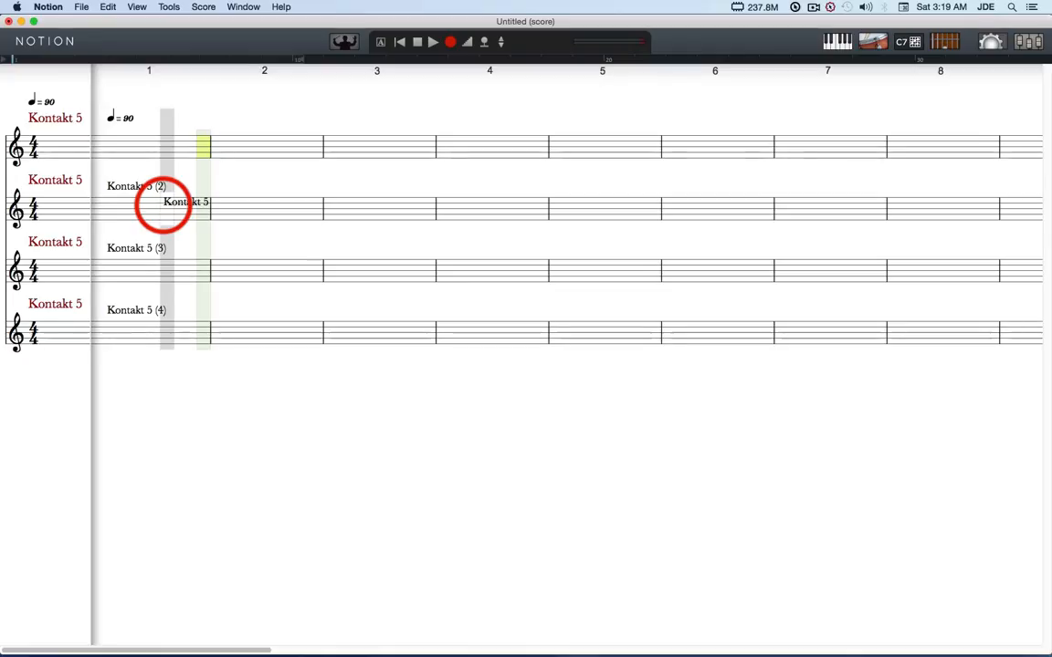
drag(163, 206, 165, 209)
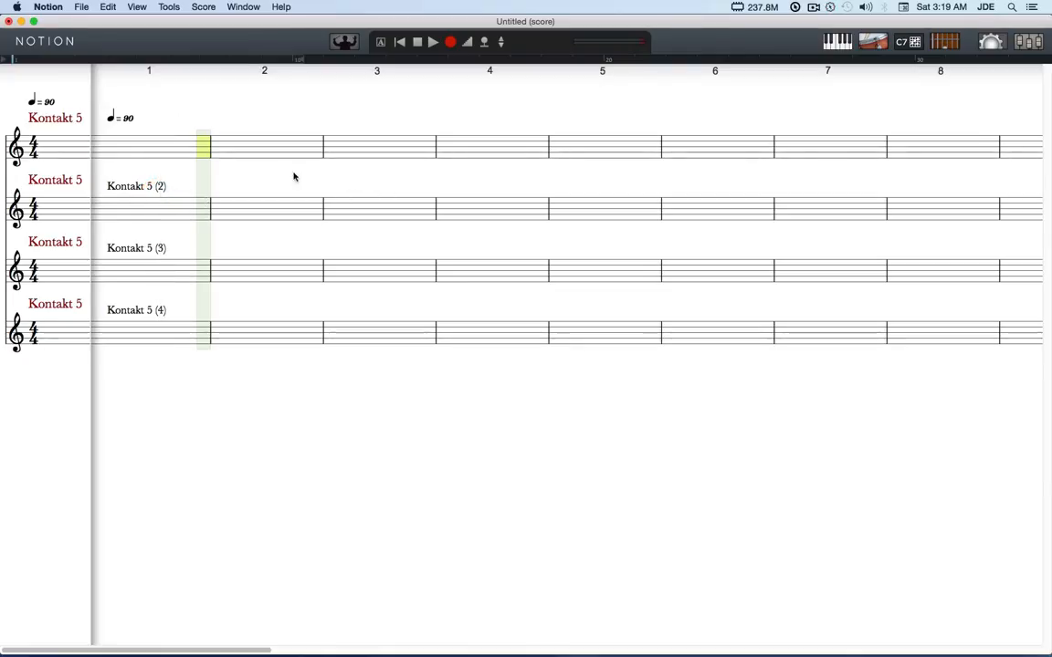
- Enter sixteen quarter notes on the first Kontakt 5 staff, filling measures 2 to 5 with four notes each
right_click(498, 300)
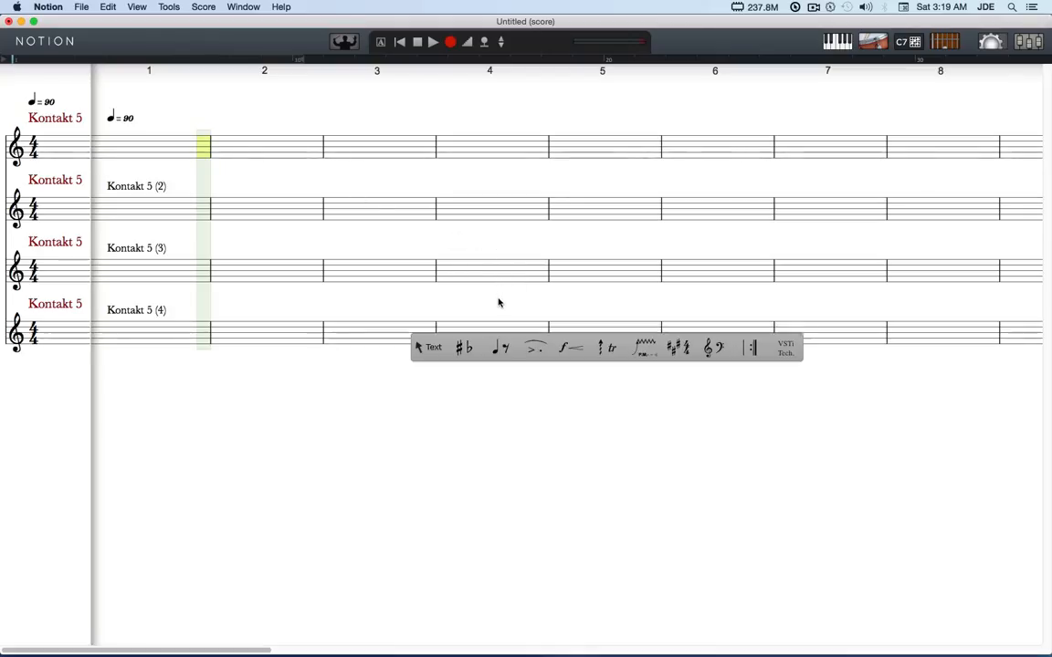
mouse_move(495, 351)
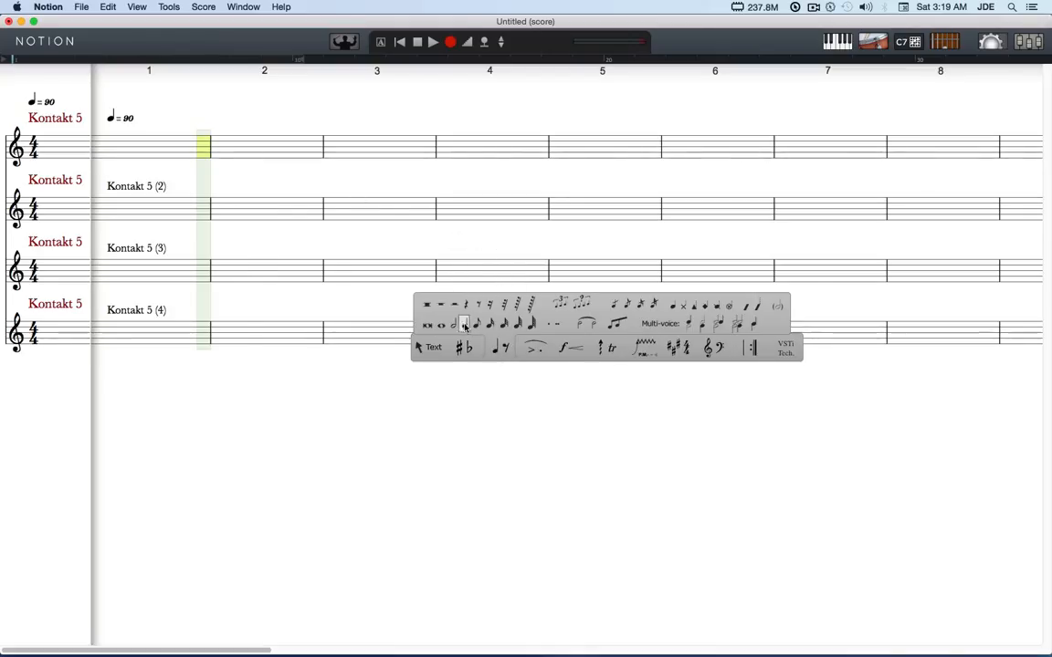
click(464, 325)
click(226, 160)
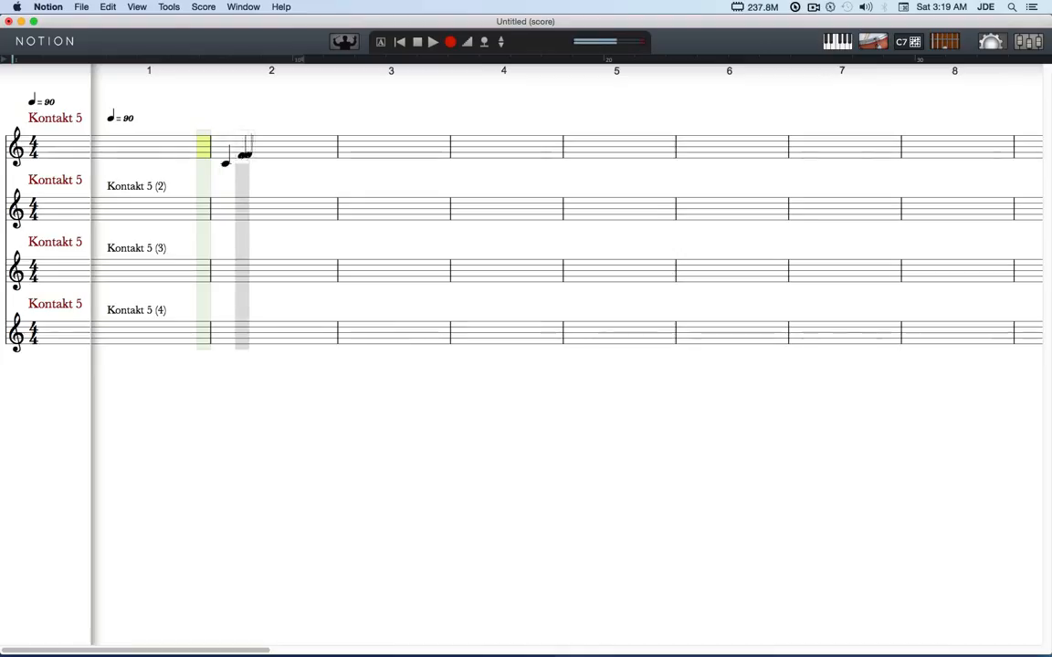
click(270, 149)
click(293, 143)
click(338, 146)
click(361, 155)
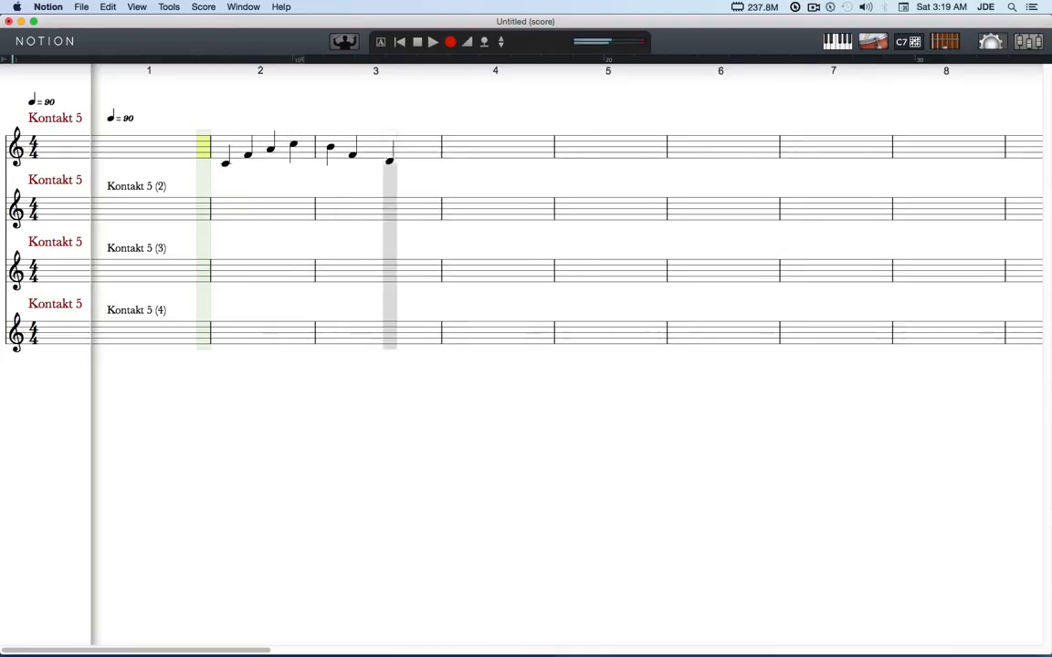
click(376, 162)
click(399, 169)
click(434, 148)
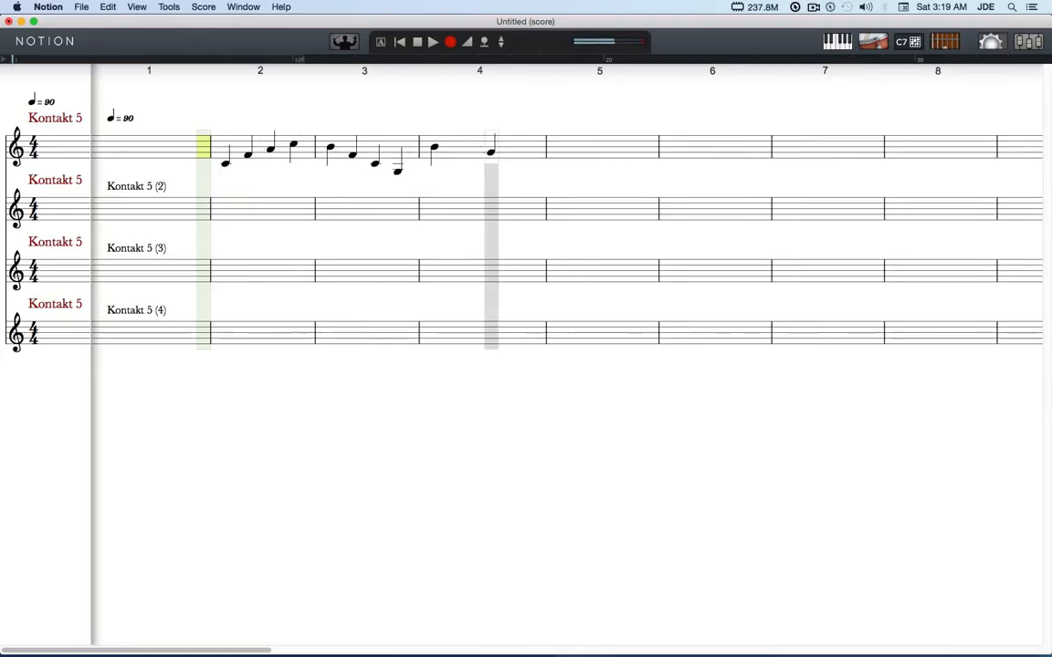
click(456, 150)
click(480, 144)
click(502, 150)
click(539, 150)
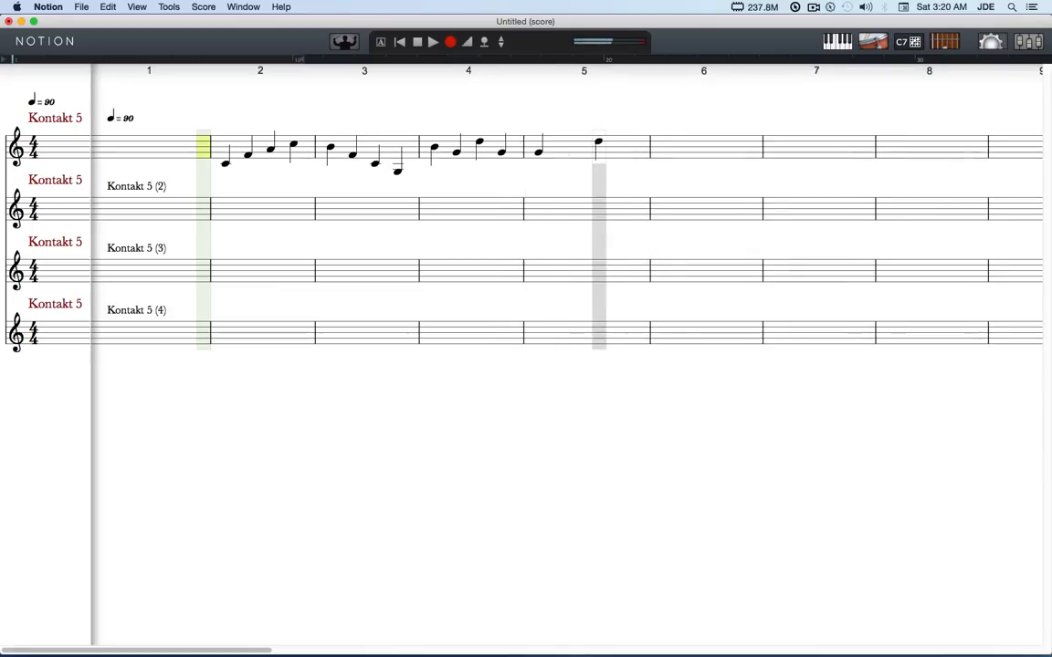
click(560, 143)
click(583, 151)
click(606, 146)
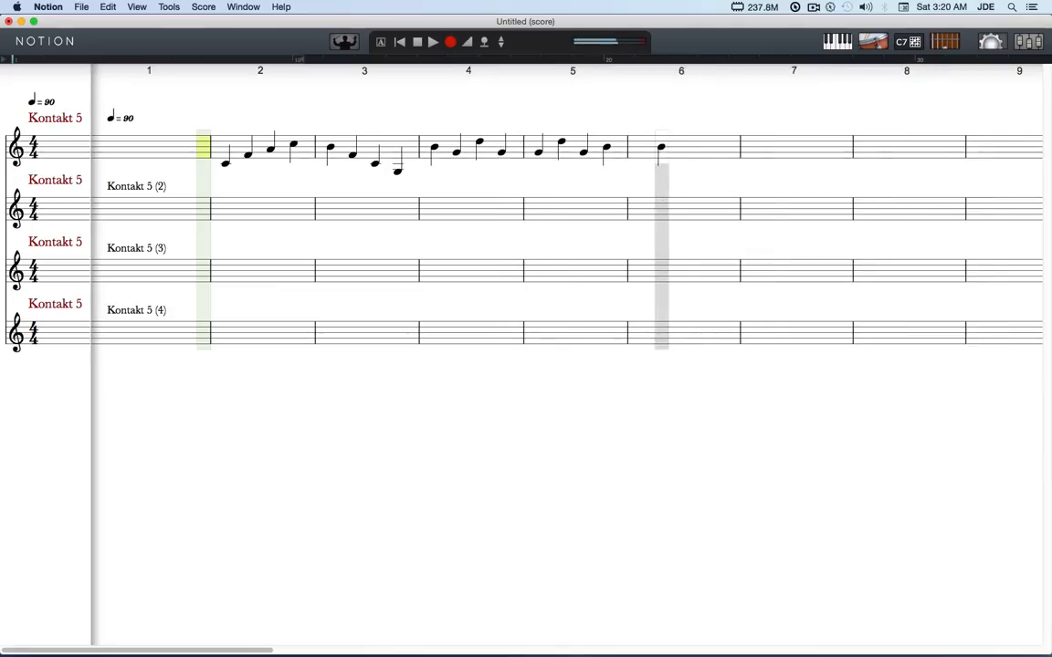
- Enter eight more quarter notes on the first Kontakt 5 staff, filling measures 6 and 7 with four notes each
click(661, 148)
click(675, 143)
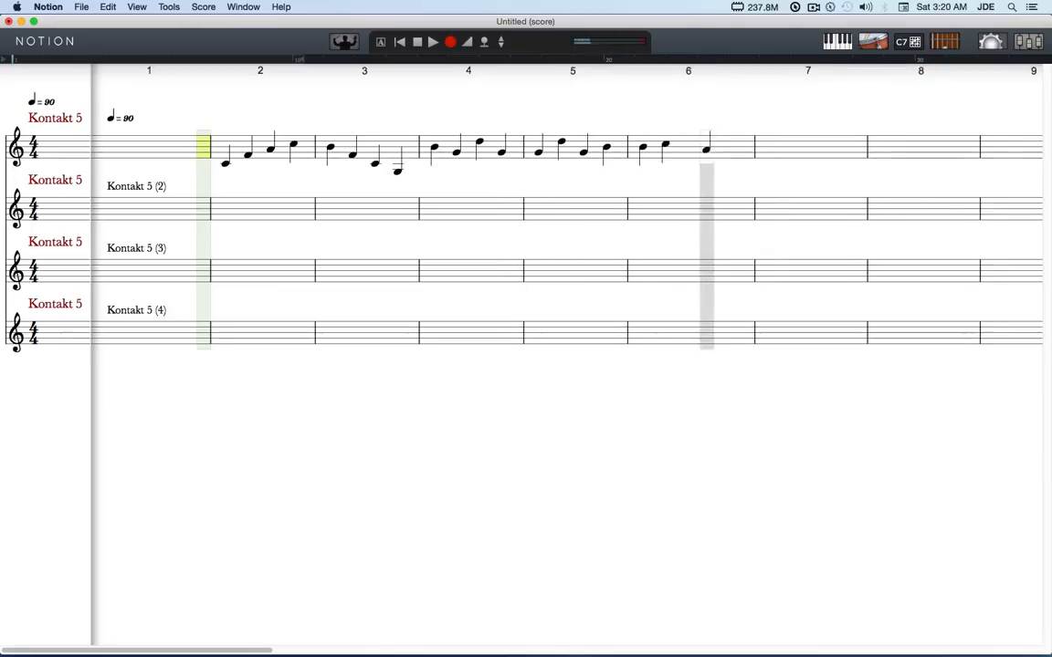
click(706, 149)
click(722, 154)
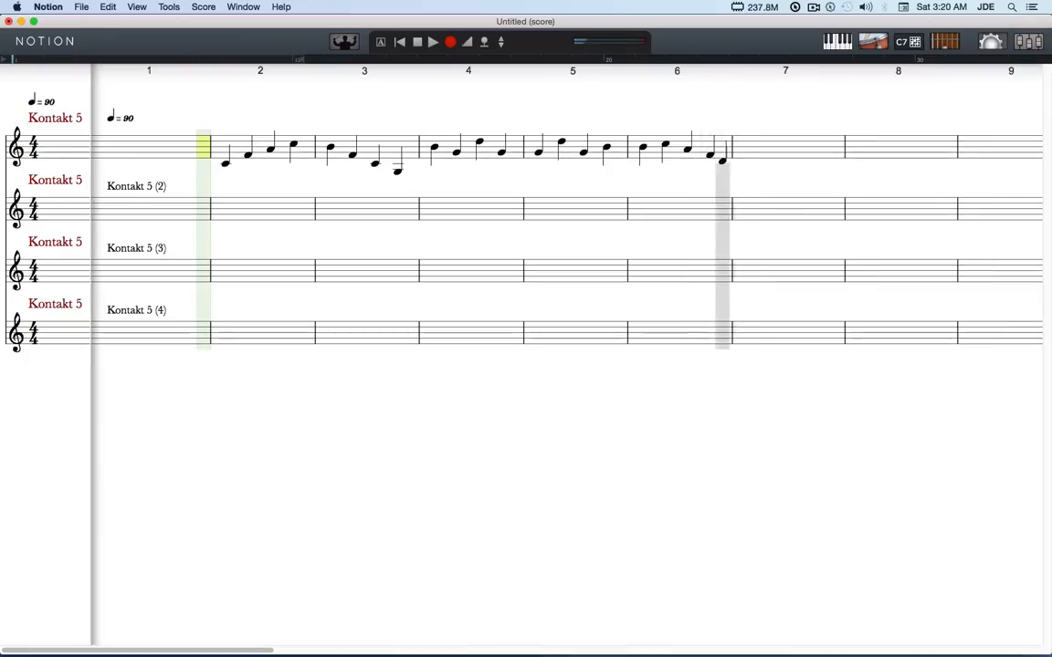
click(741, 157)
click(763, 160)
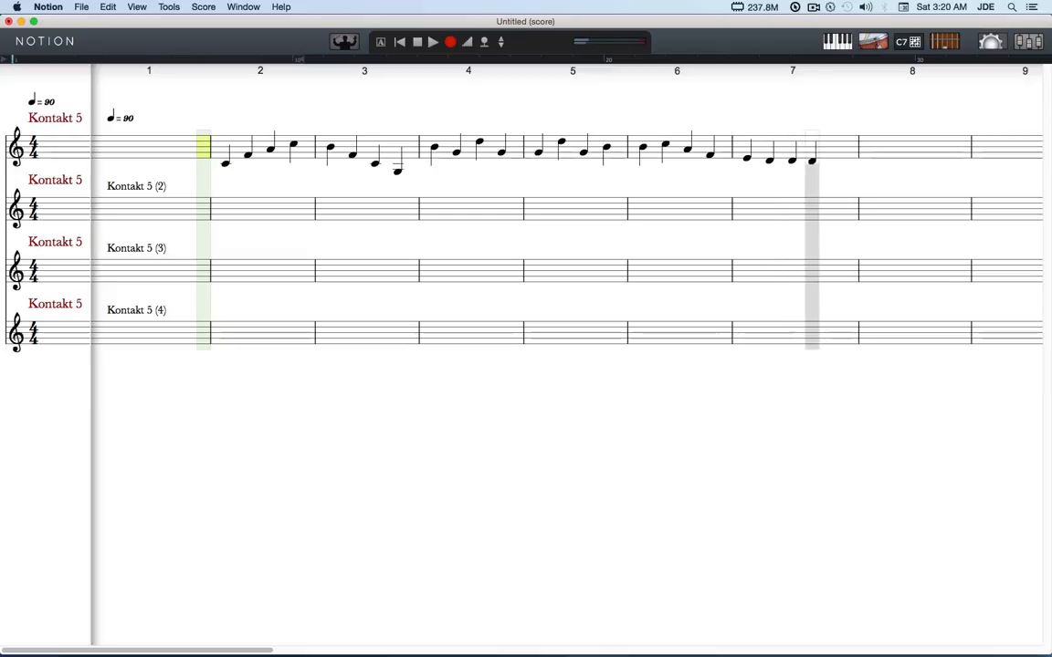
click(812, 163)
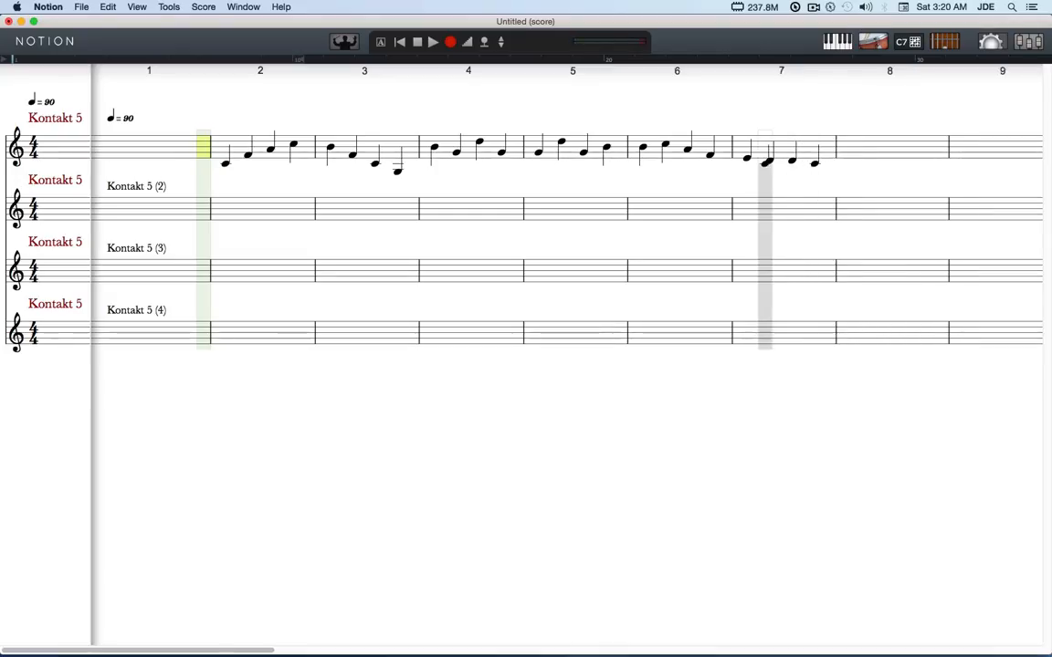
key(Escape)
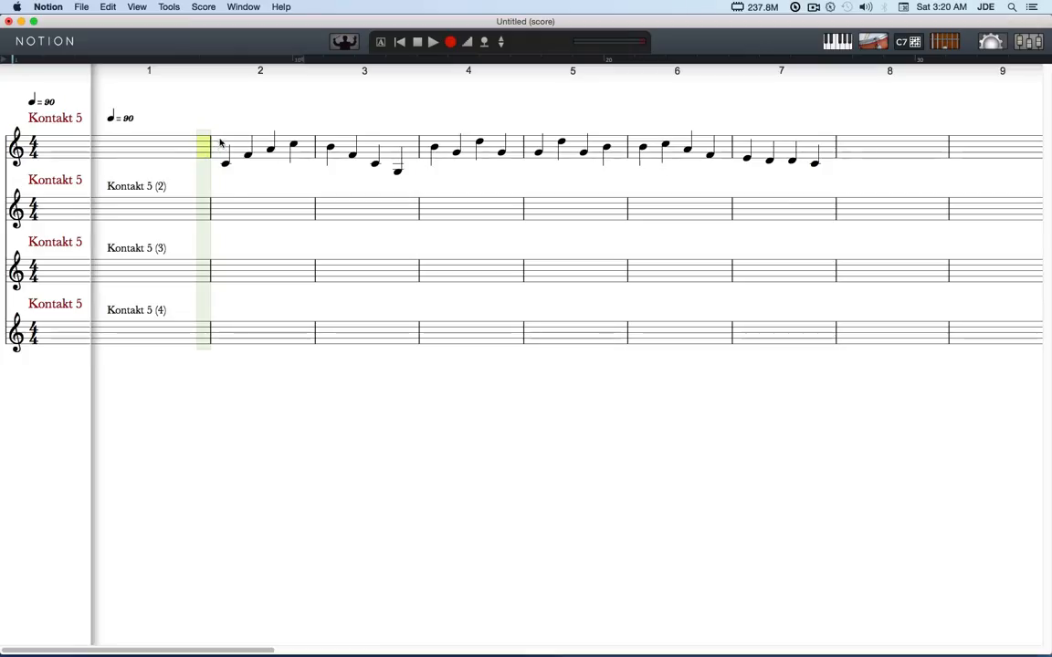
- Copy measures 2 to 7 of the first staff to the second staff at measure 3, the third at measure 4 and the fourth at measure 5
drag(219, 153, 829, 169)
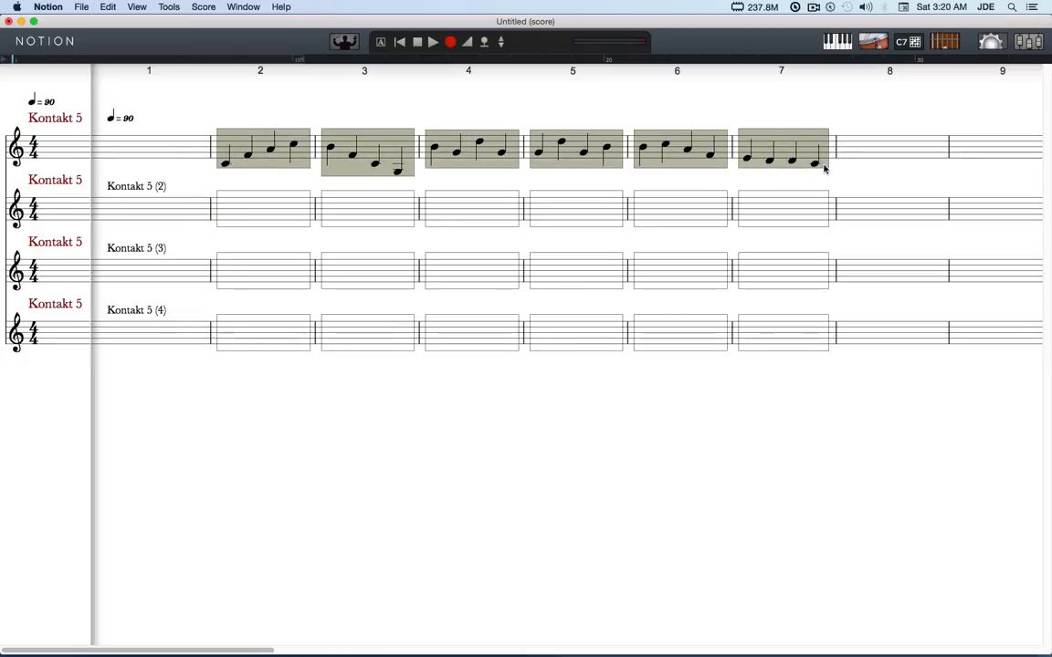
click(329, 221)
key(super+v)
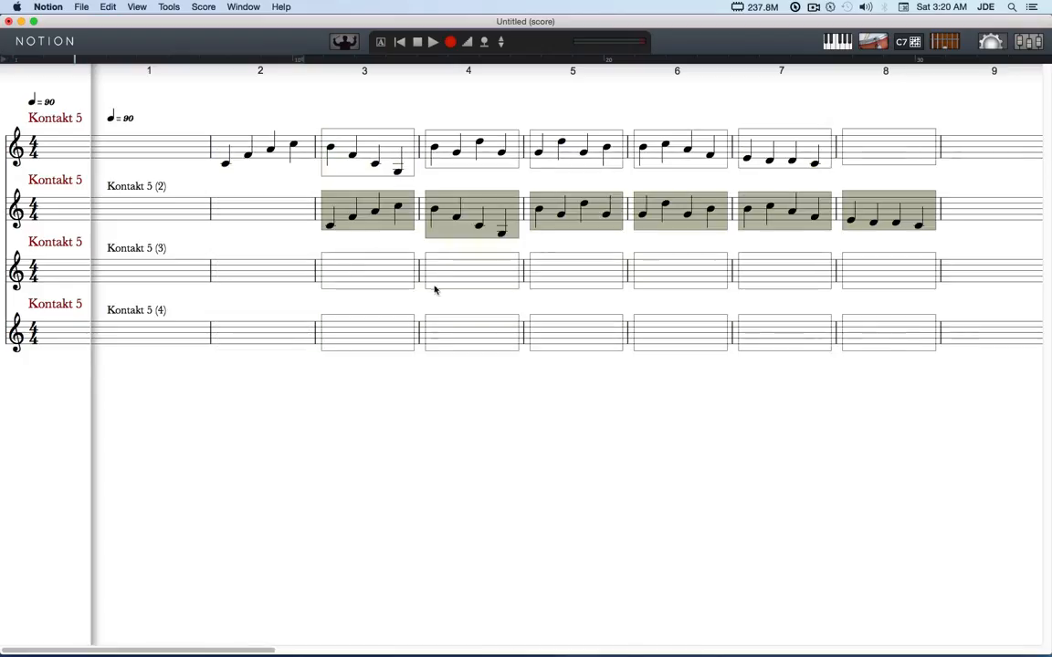
click(435, 289)
key(super+v)
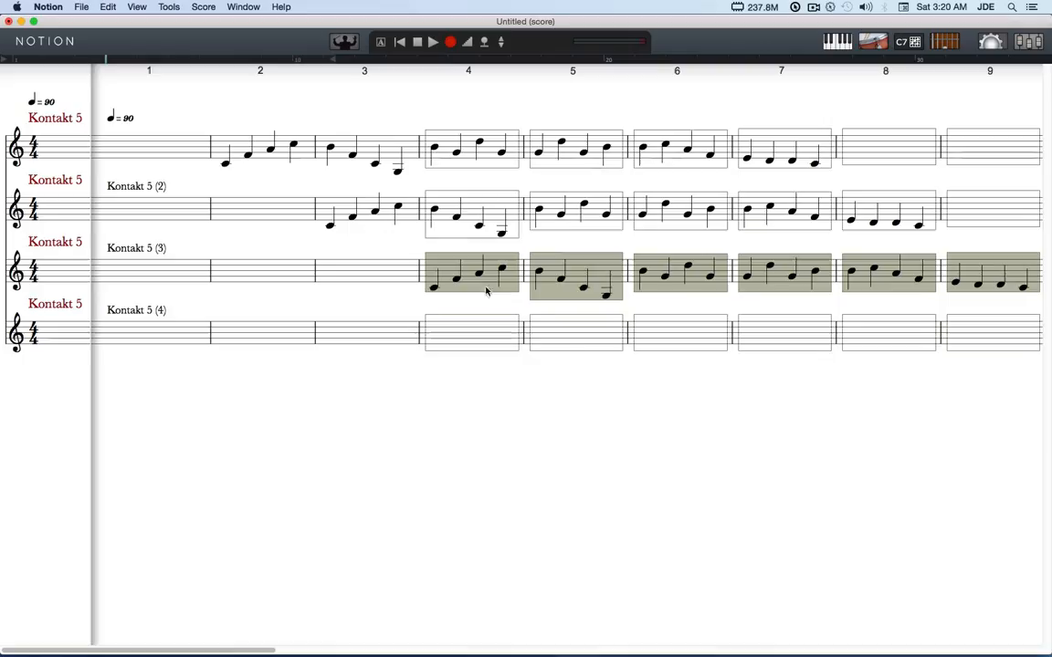
click(541, 342)
key(super+v)
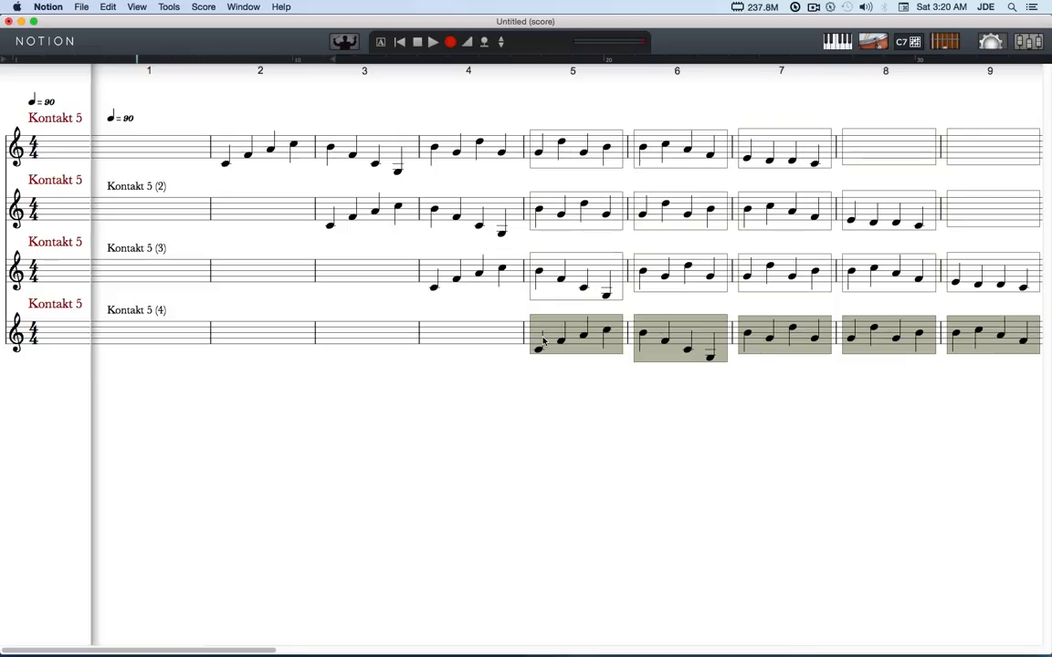
- Show the VSTi channels in the mixer and add Kontakt 5 strips for Channels 1-2 and Channels 3-4
click(1034, 50)
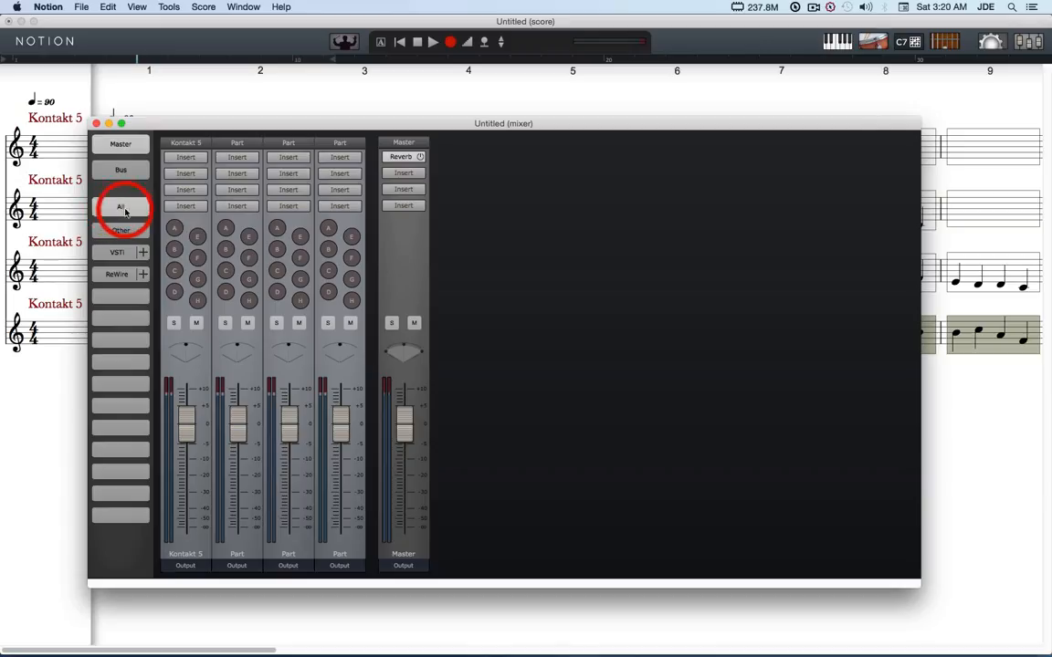
click(117, 257)
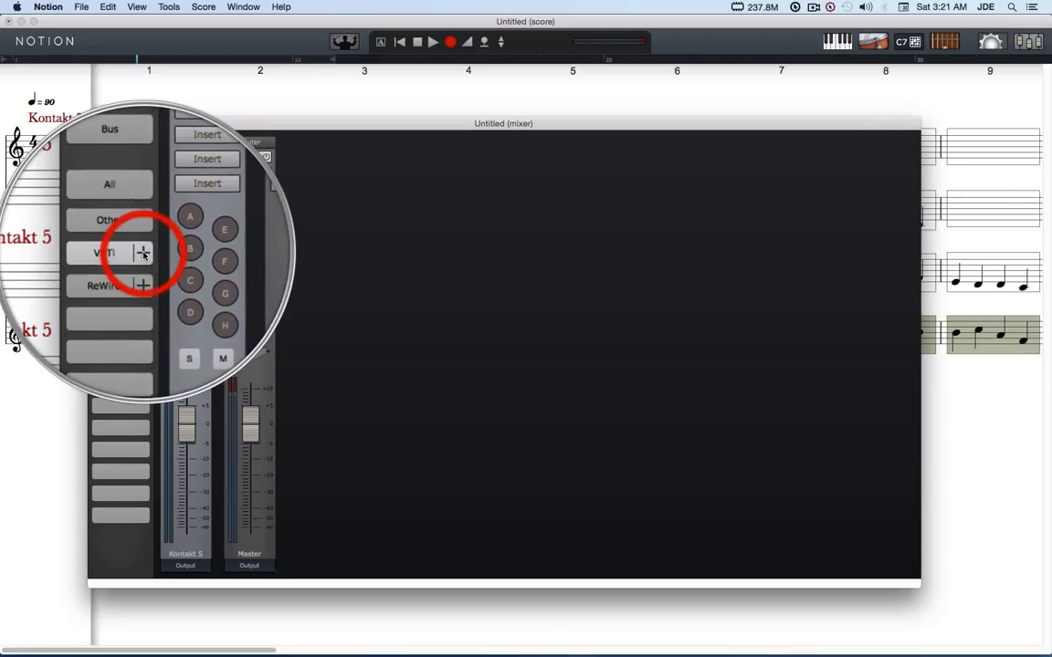
click(143, 254)
mouse_move(146, 259)
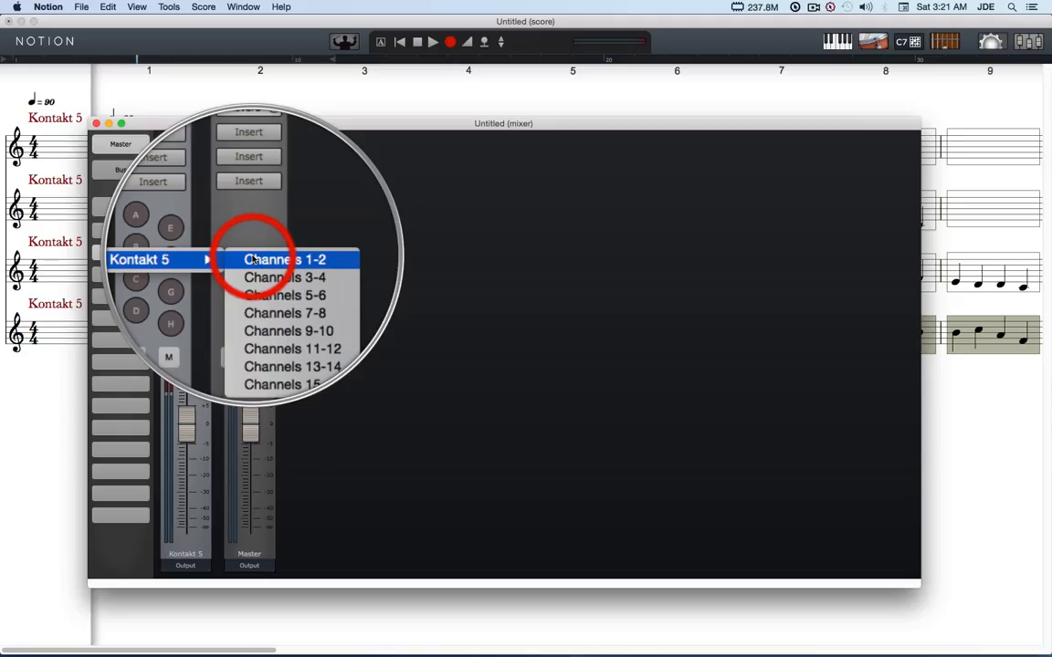
click(254, 260)
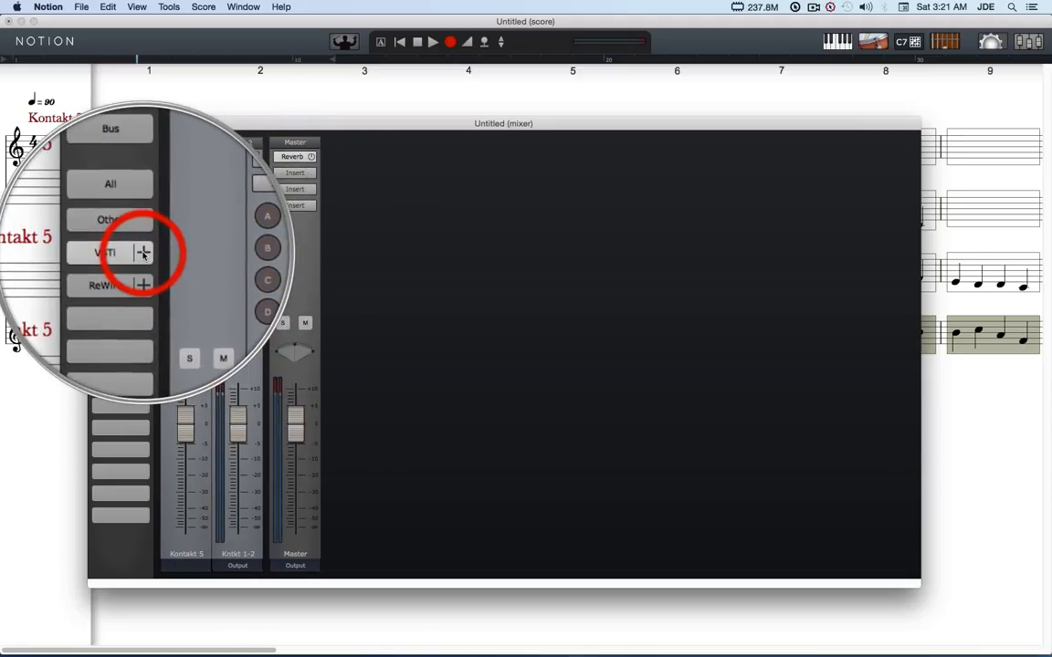
click(143, 254)
mouse_move(188, 257)
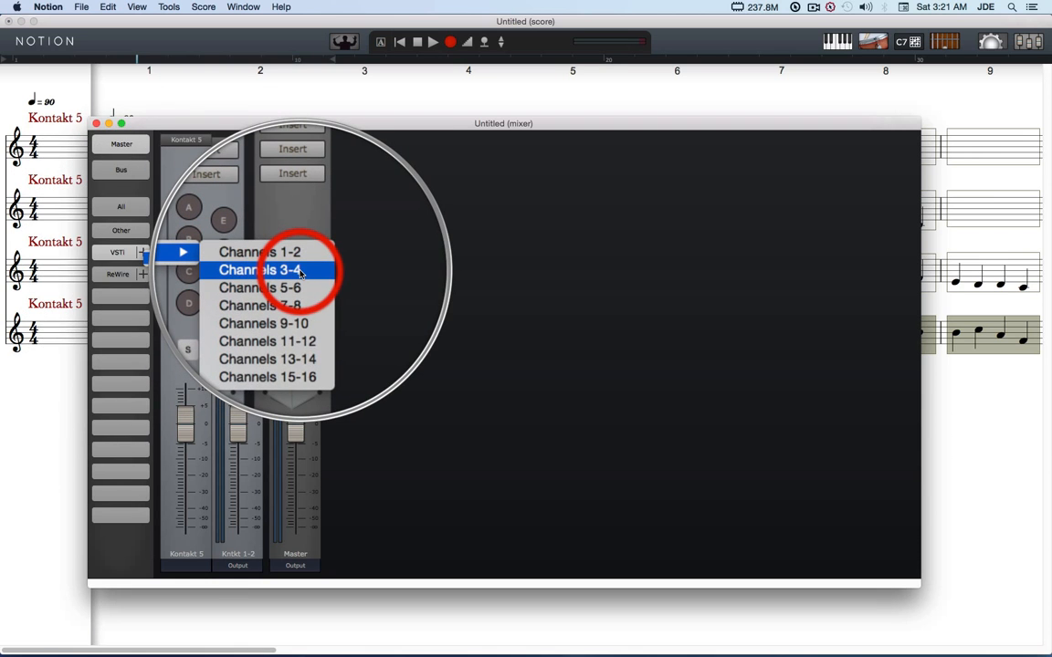
click(300, 272)
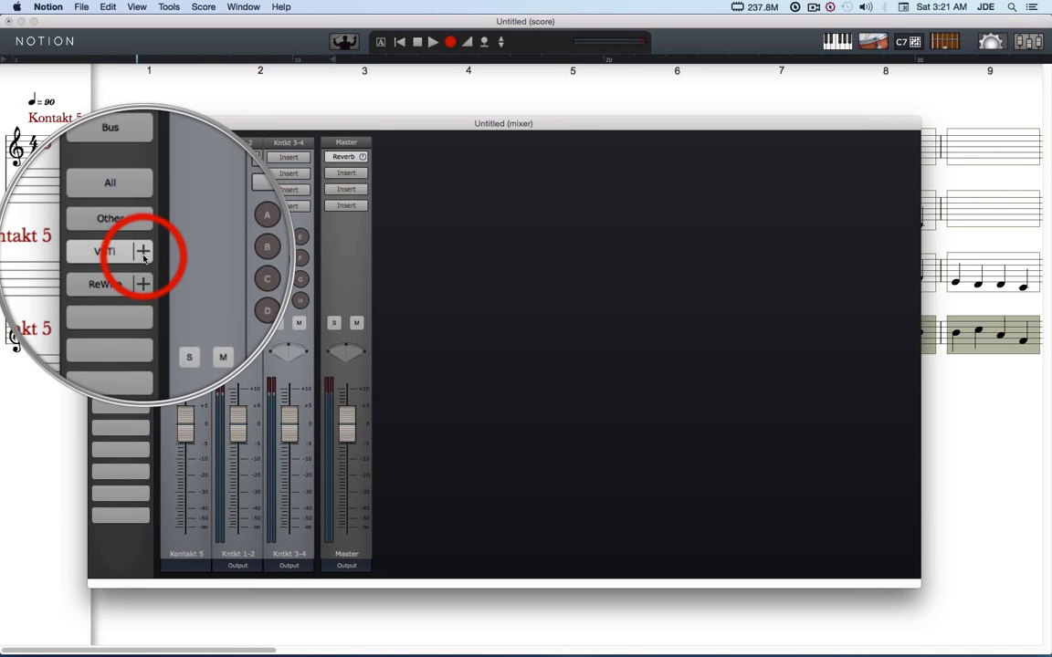
- Add Kontakt 5 mixer strips for Channels 5-6 and Channels 7-8, and close the mixer
click(143, 253)
mouse_move(151, 260)
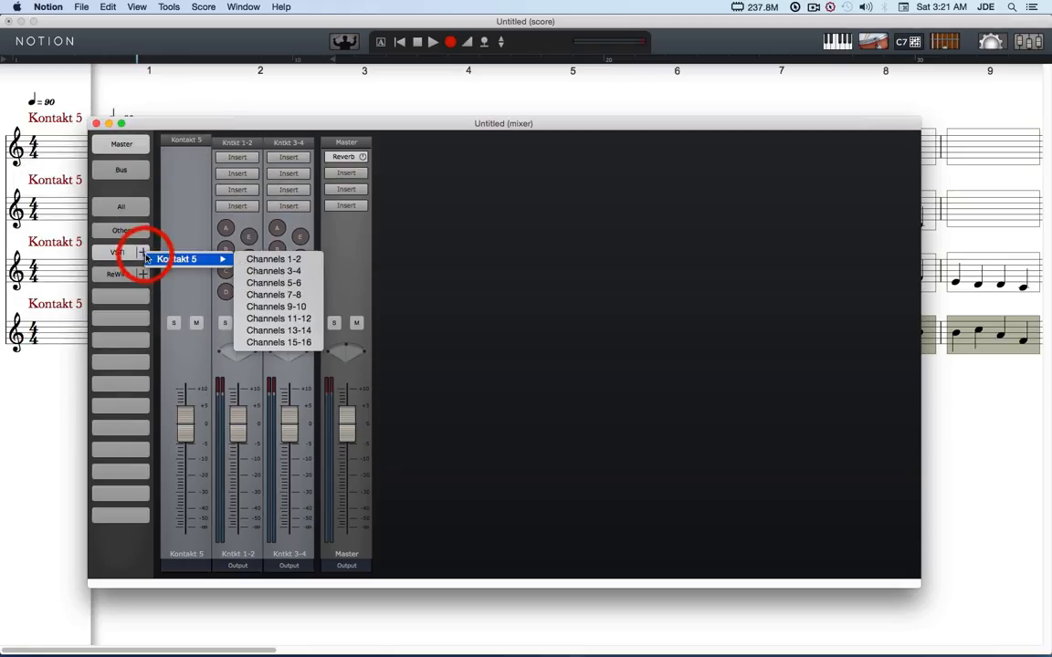
click(266, 283)
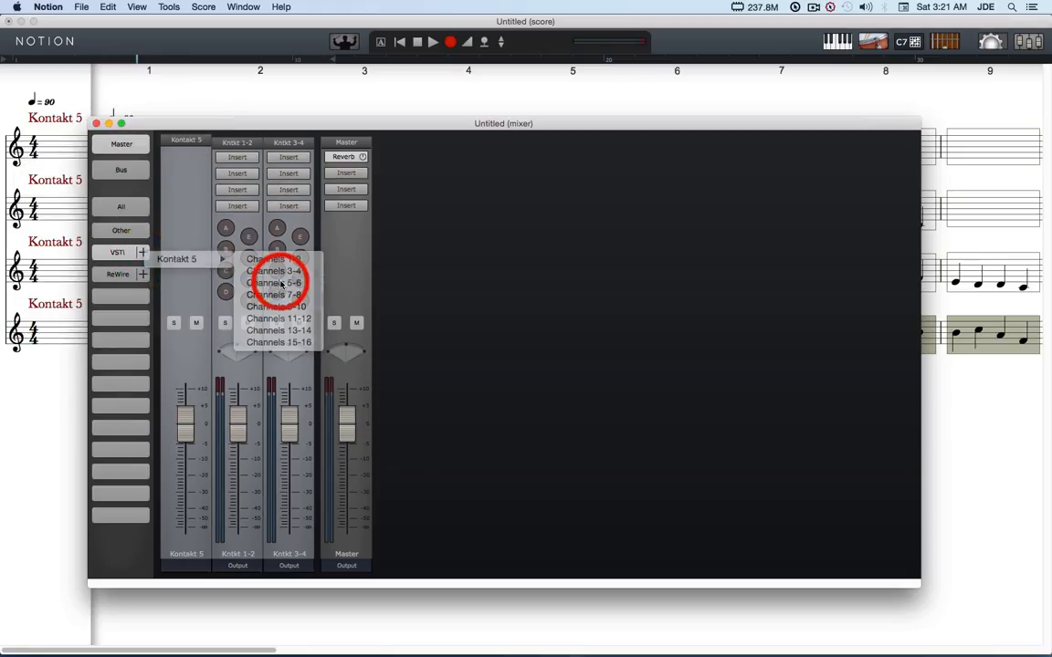
click(143, 253)
mouse_move(169, 259)
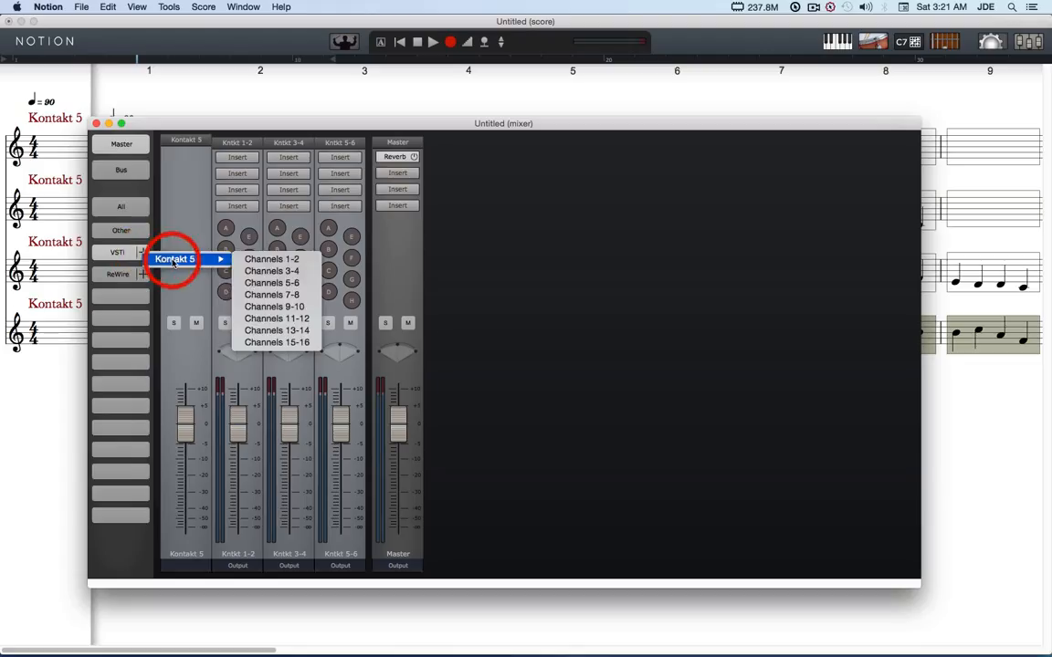
click(265, 295)
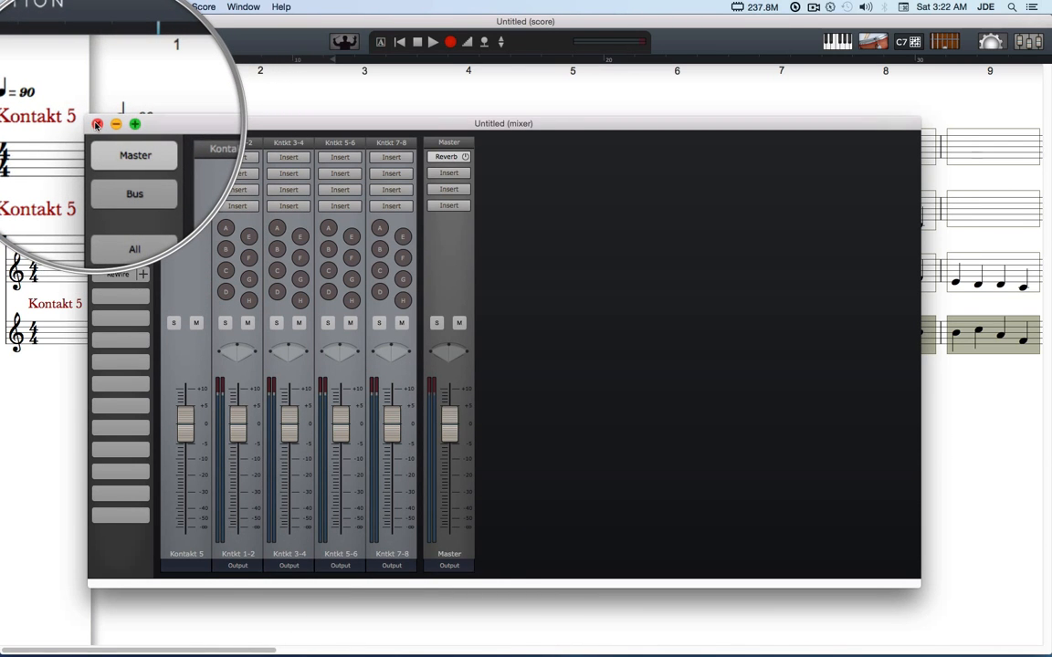
click(95, 125)
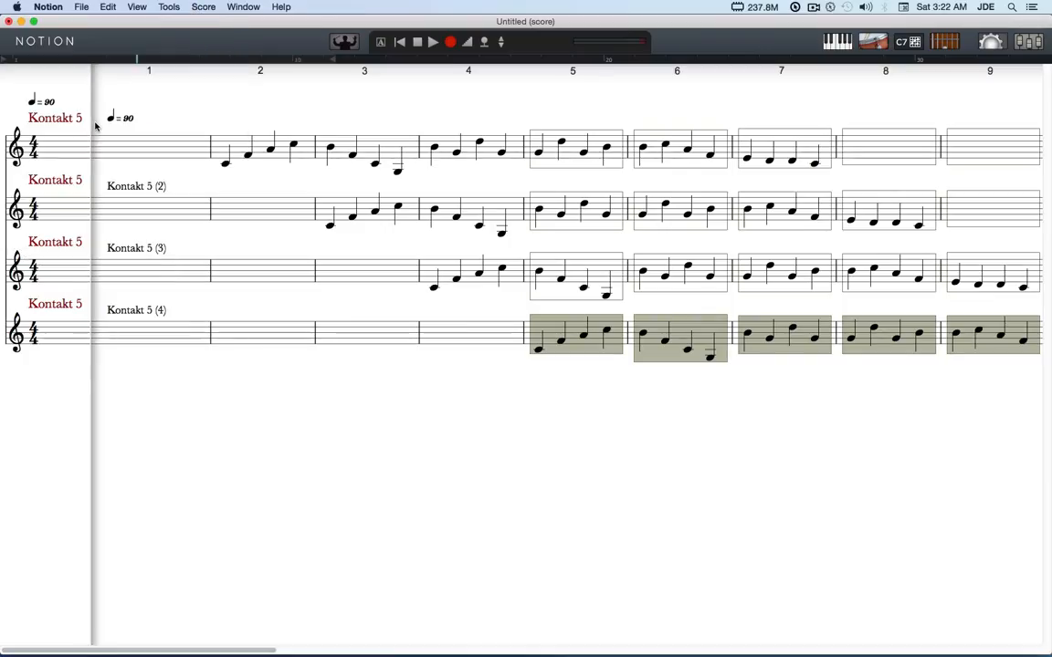
- Play the score from the first note of measure 2 with the mixer open, watch the Kontakt 5 channel meters, and stop playback
click(225, 161)
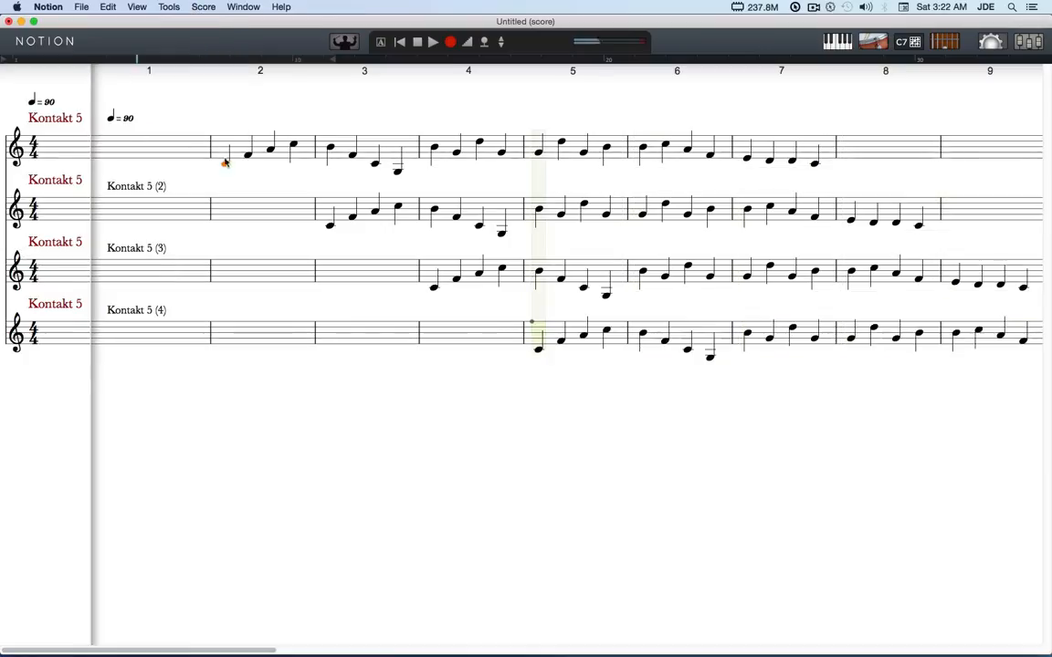
click(219, 137)
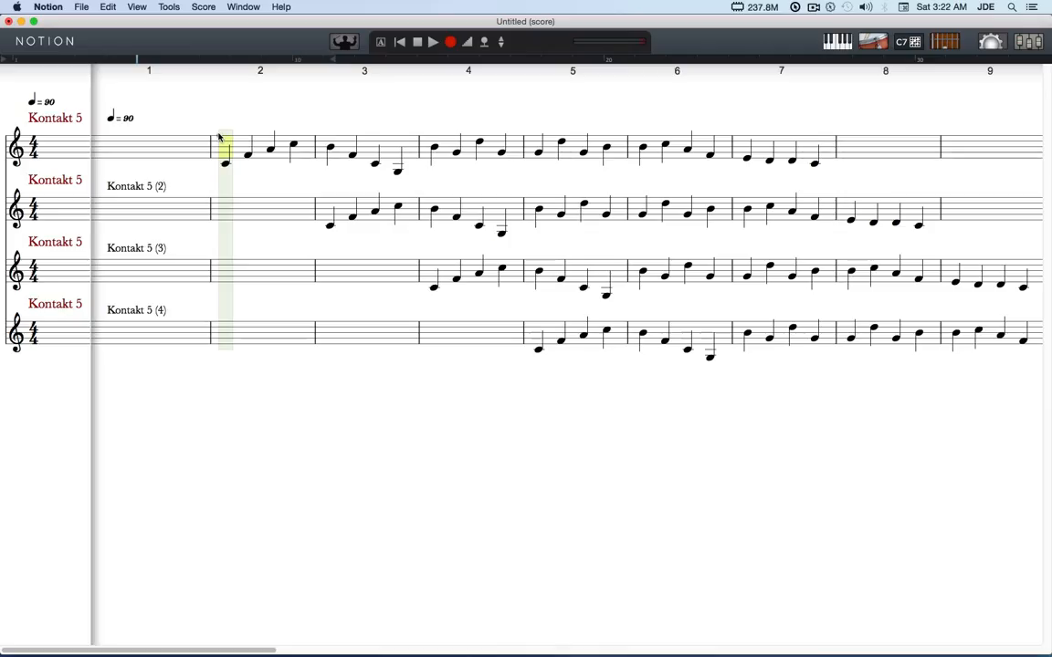
click(916, 36)
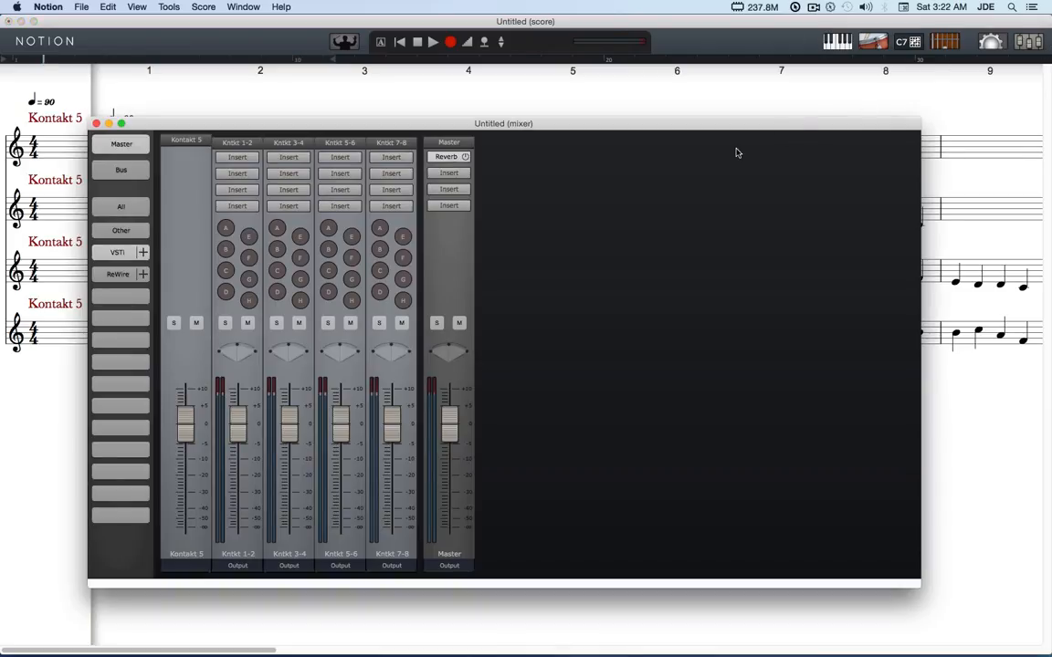
key(space)
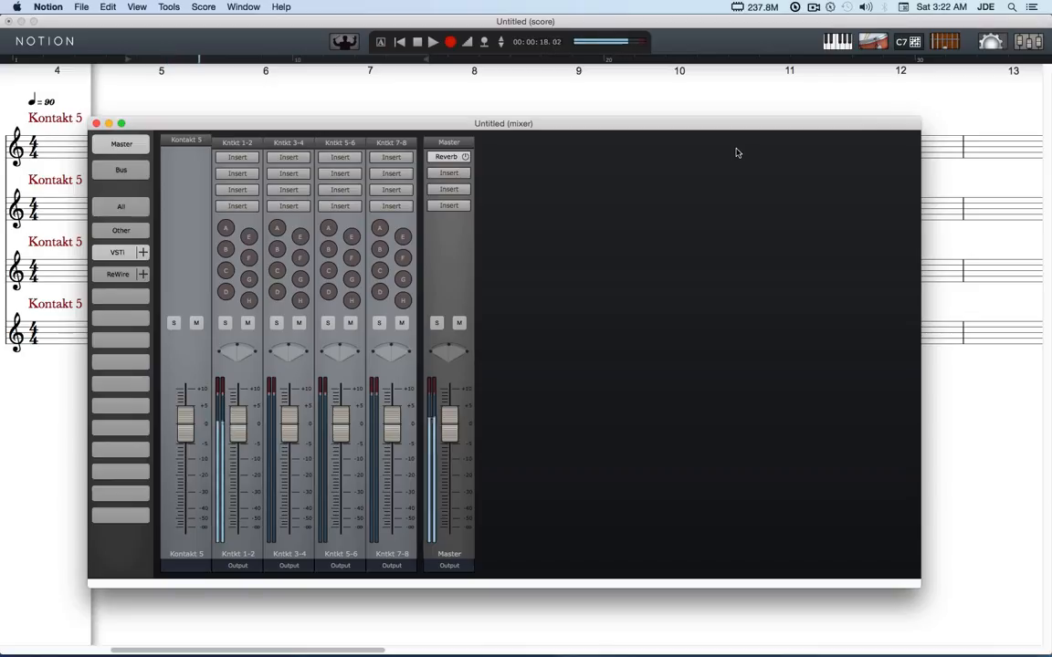
key(space)
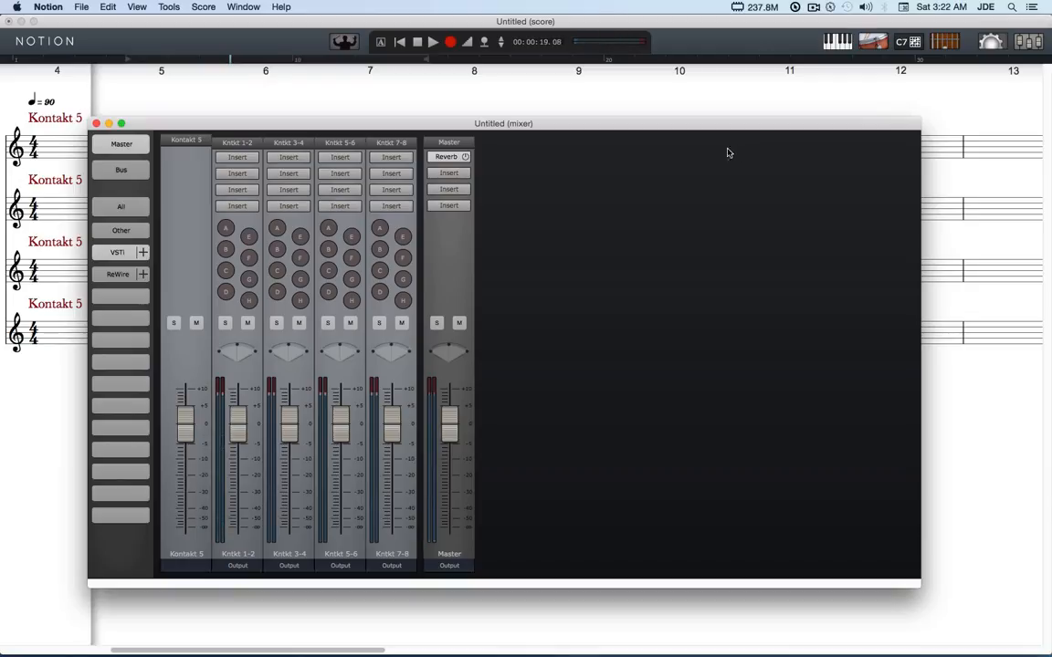
- In the Kontakt 5 multi, route Baritone Saxophone to output st.2, Tenor Saxophone to st.3 and Trombone to st.4, and close Kontakt
click(187, 141)
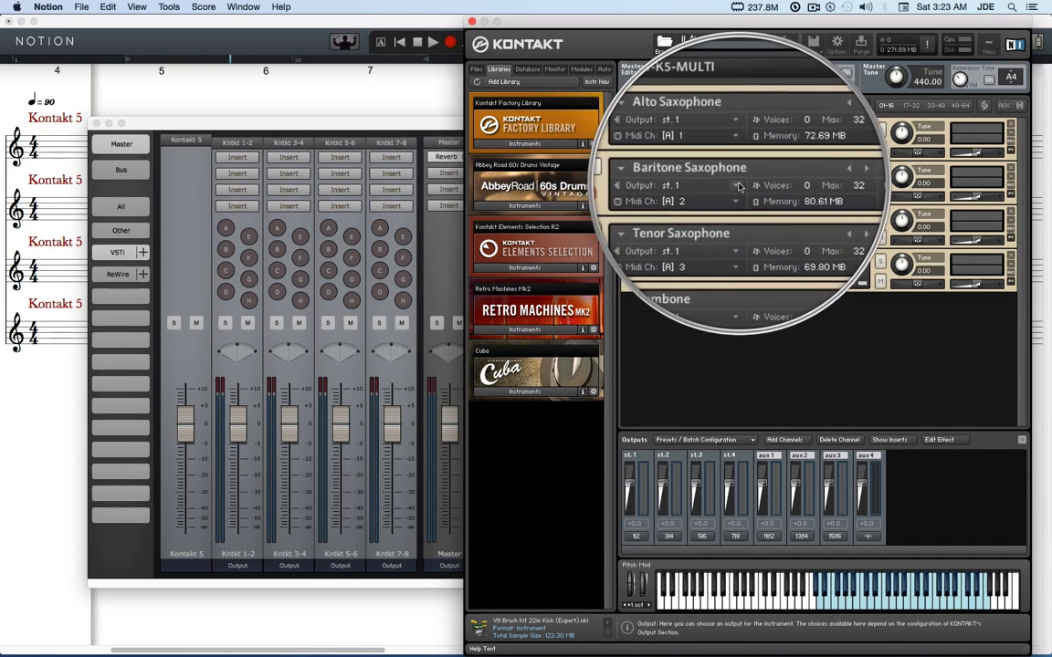
click(739, 187)
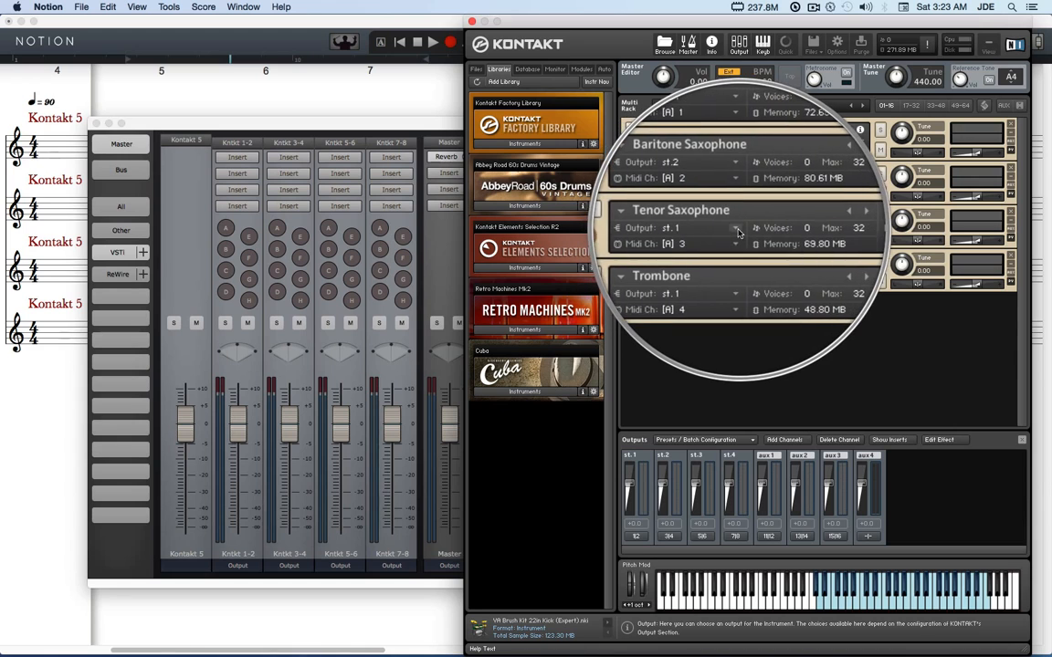
click(738, 233)
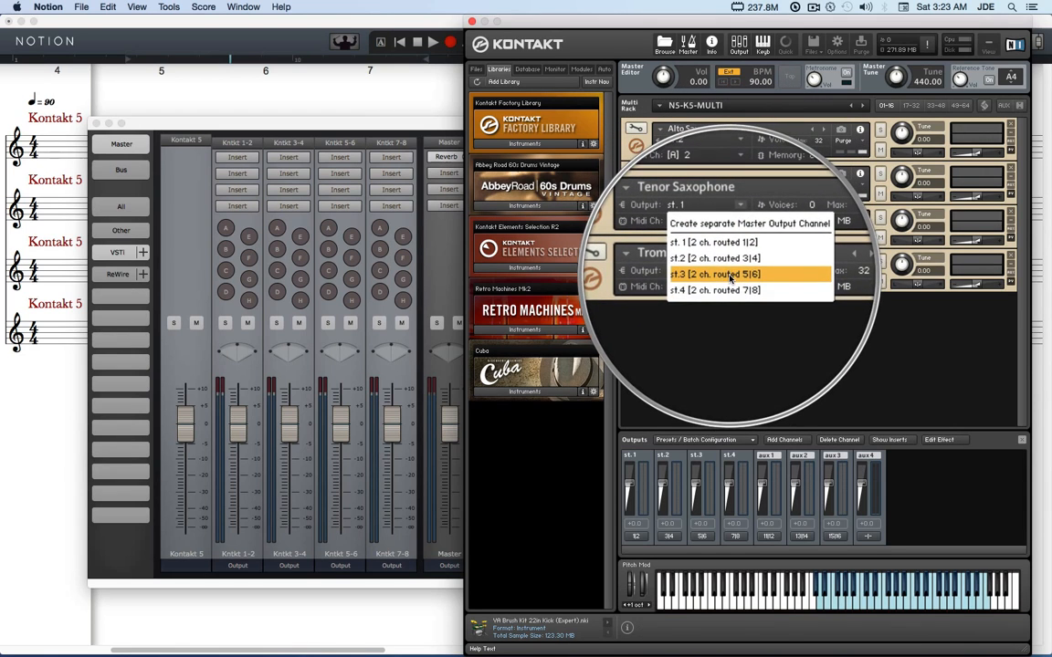
click(716, 276)
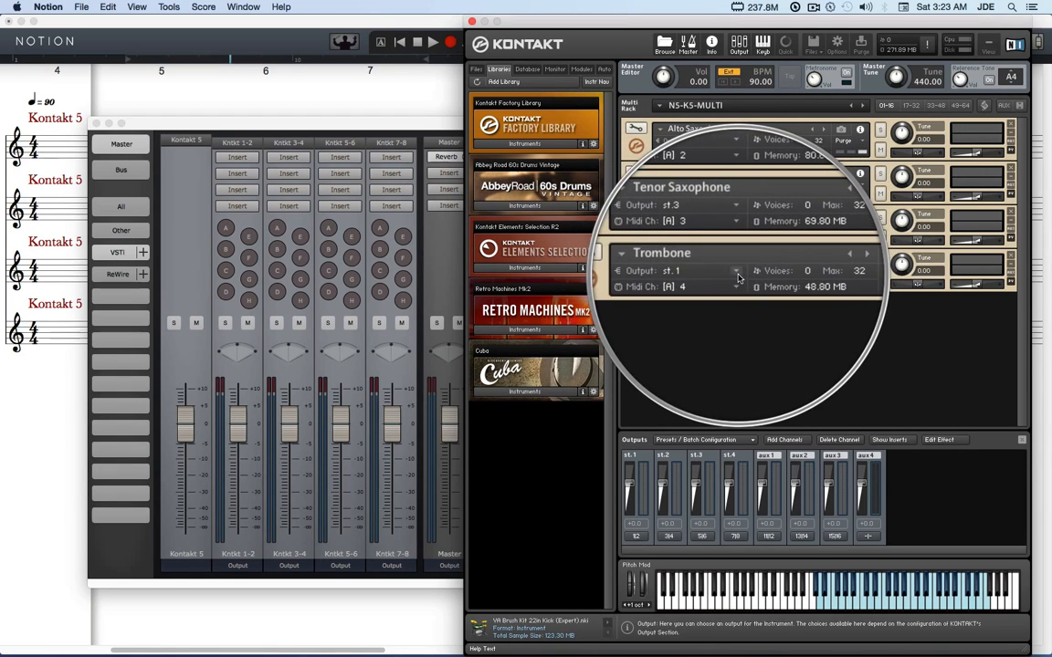
click(738, 277)
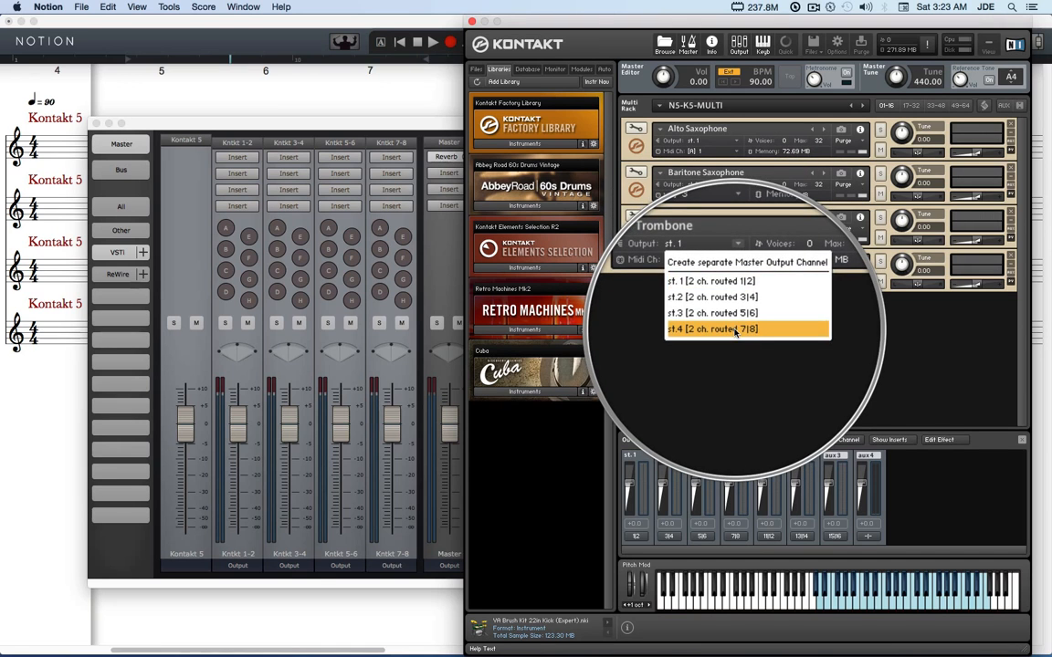
click(734, 331)
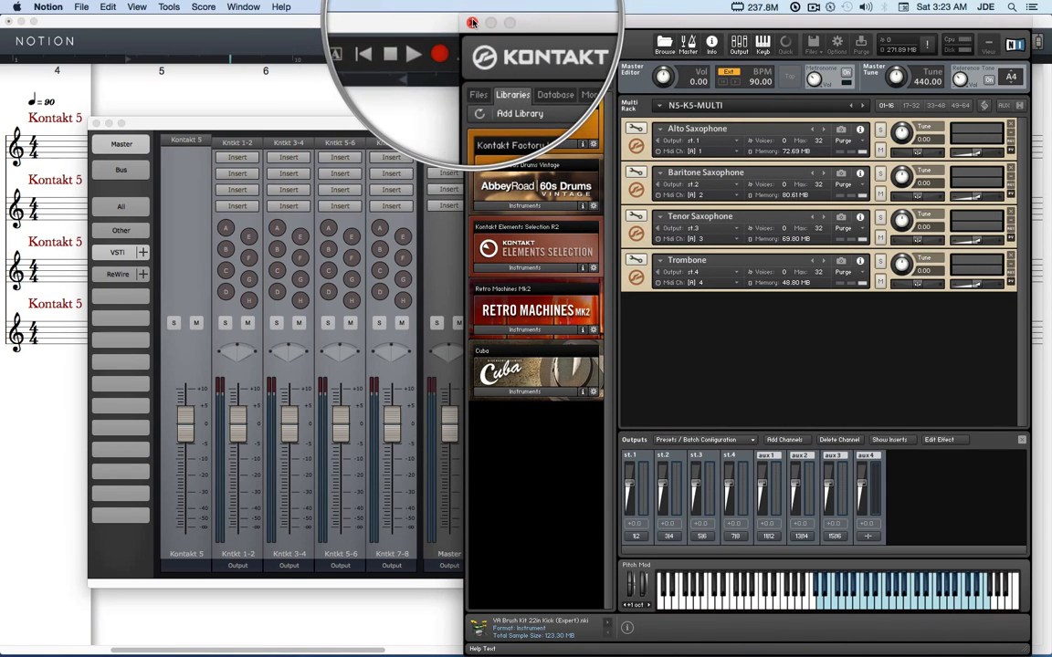
click(473, 19)
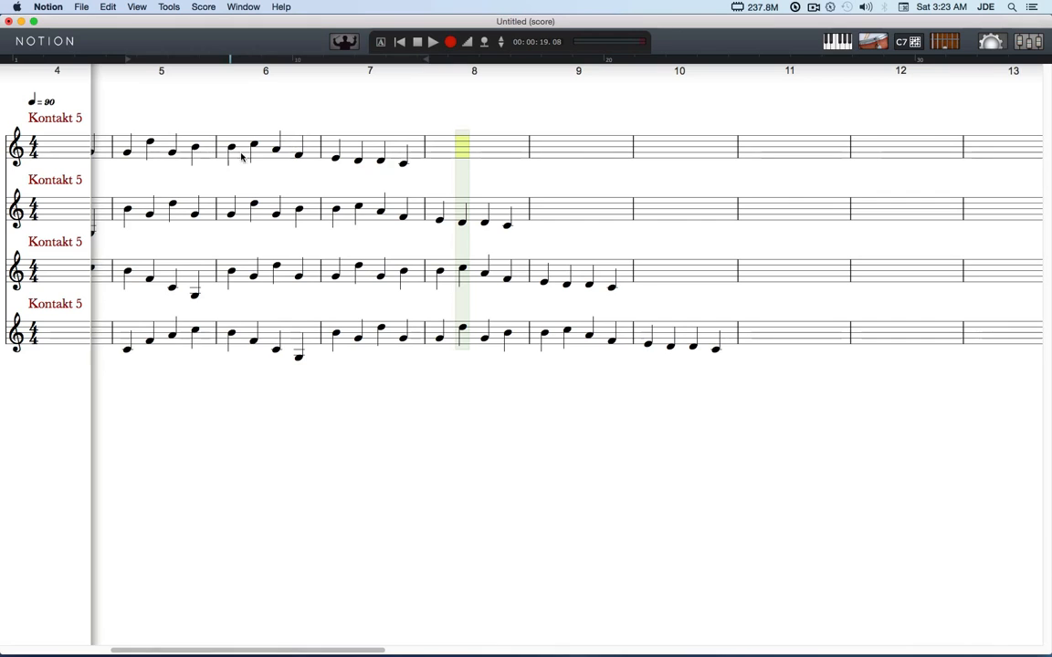
- Replay the score from measure 2 with the mixer open to check the separate Kontakt 5 output meters, and close the mixer
click(399, 43)
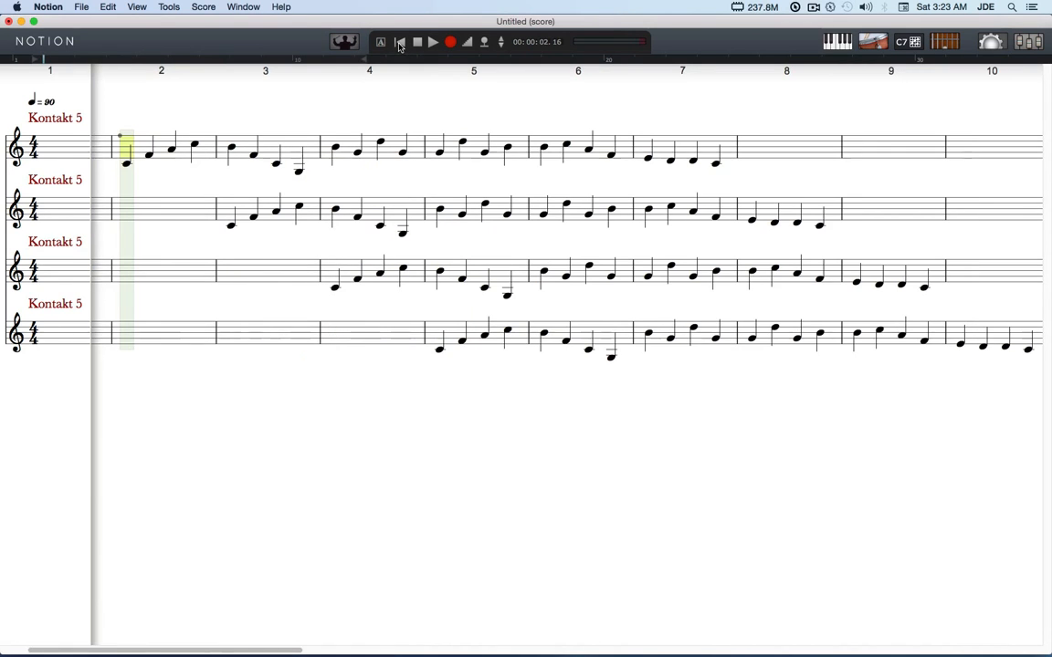
click(1026, 46)
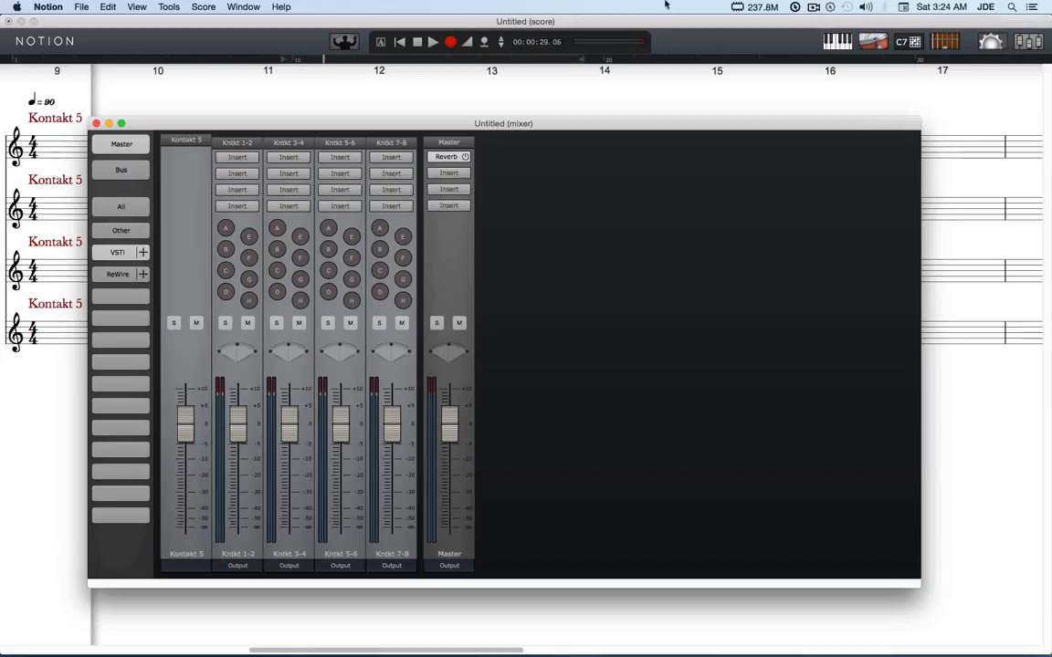
click(95, 123)
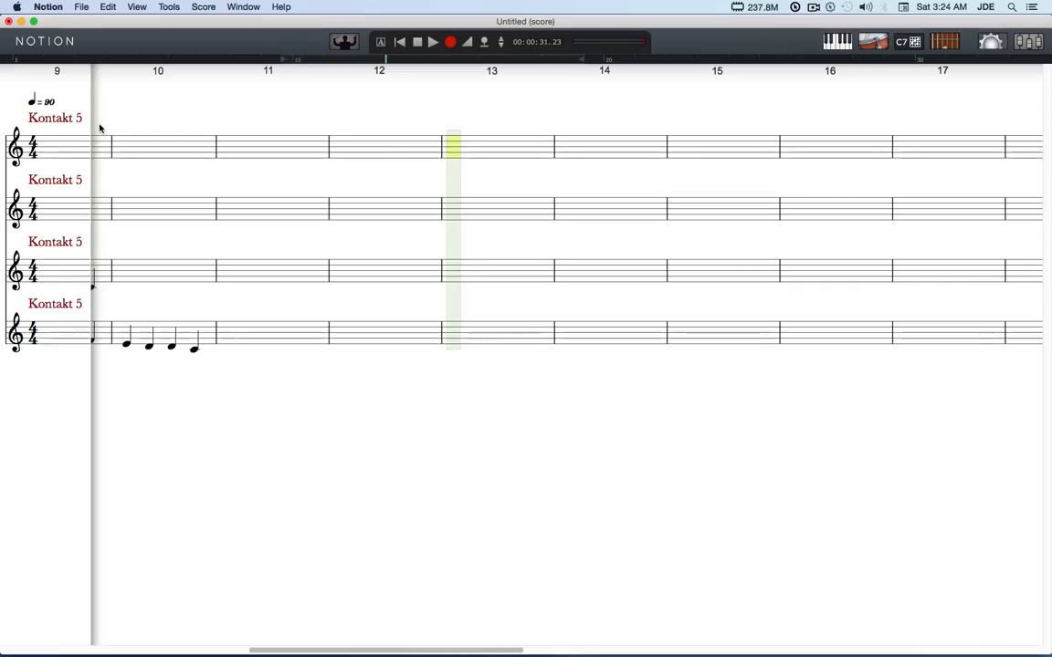
- Reopen the mixer and examine the output destinations available for the Kntkt 1-2 strip without changing its routing
click(1026, 43)
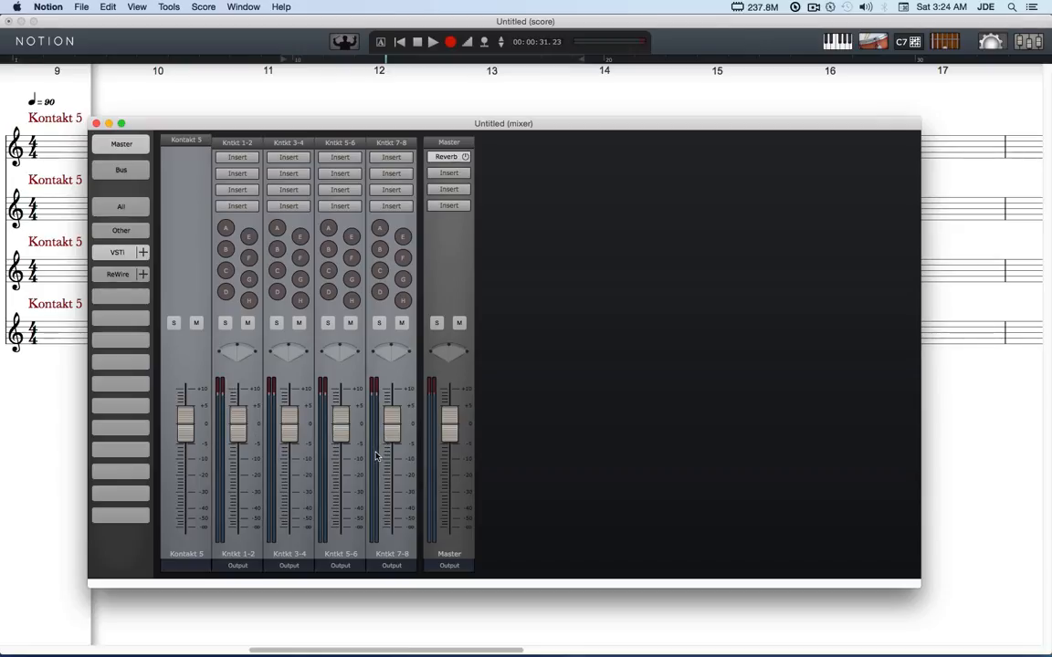
click(238, 567)
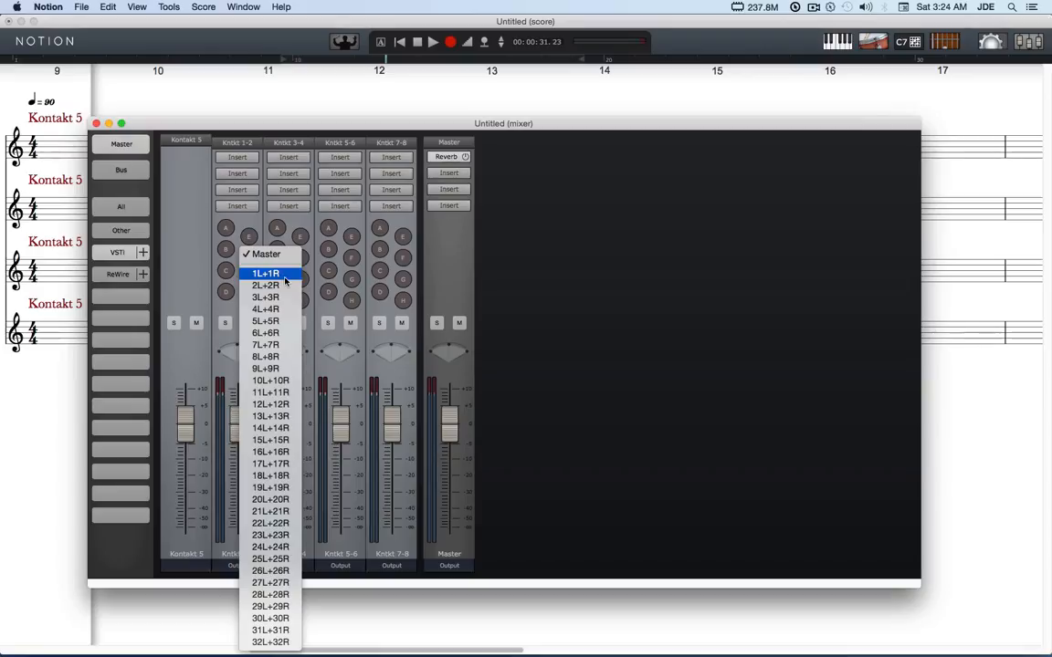
click(530, 310)
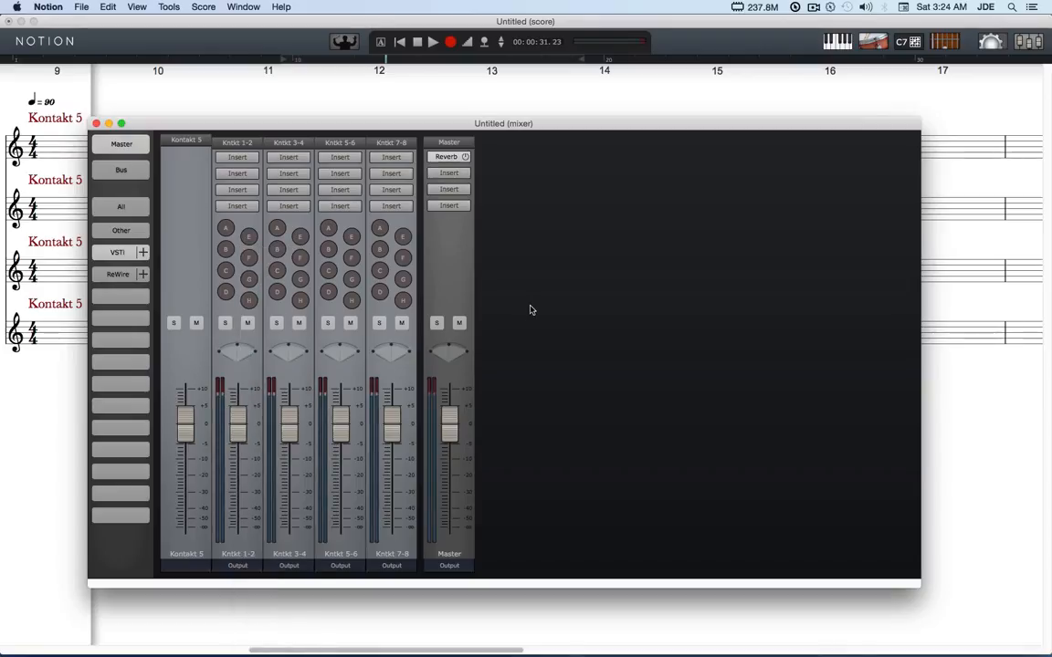